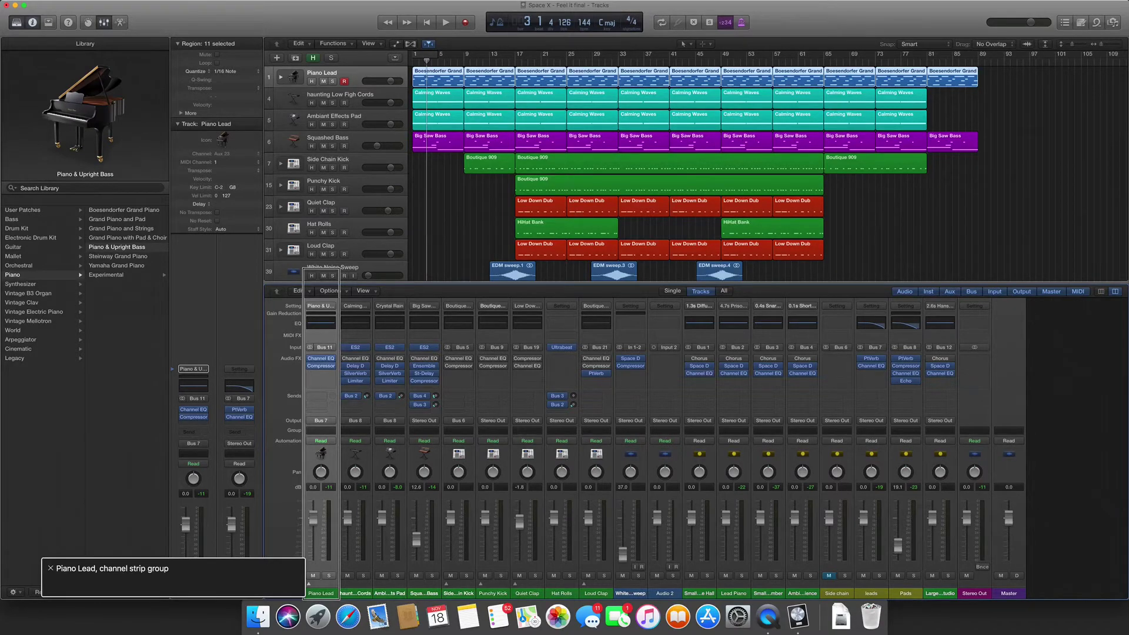
Audition the Piano Lead track, comparing it soloed and in the full mix, then hide the mixer and return to the start
{"action": "key", "text": "s"}
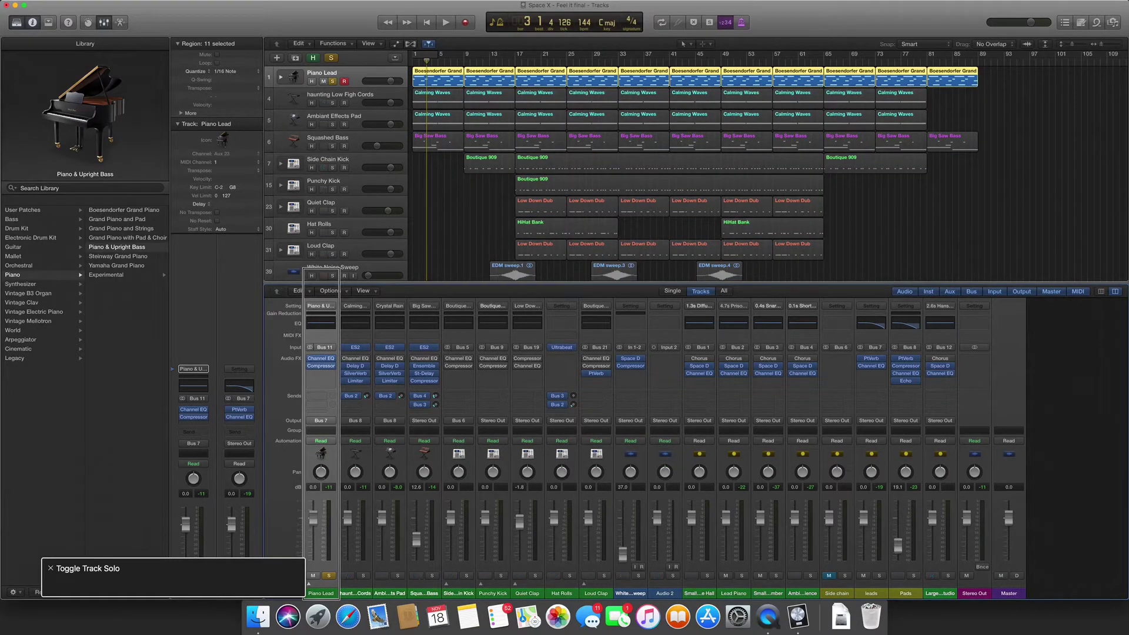
{"action": "key", "text": "space"}
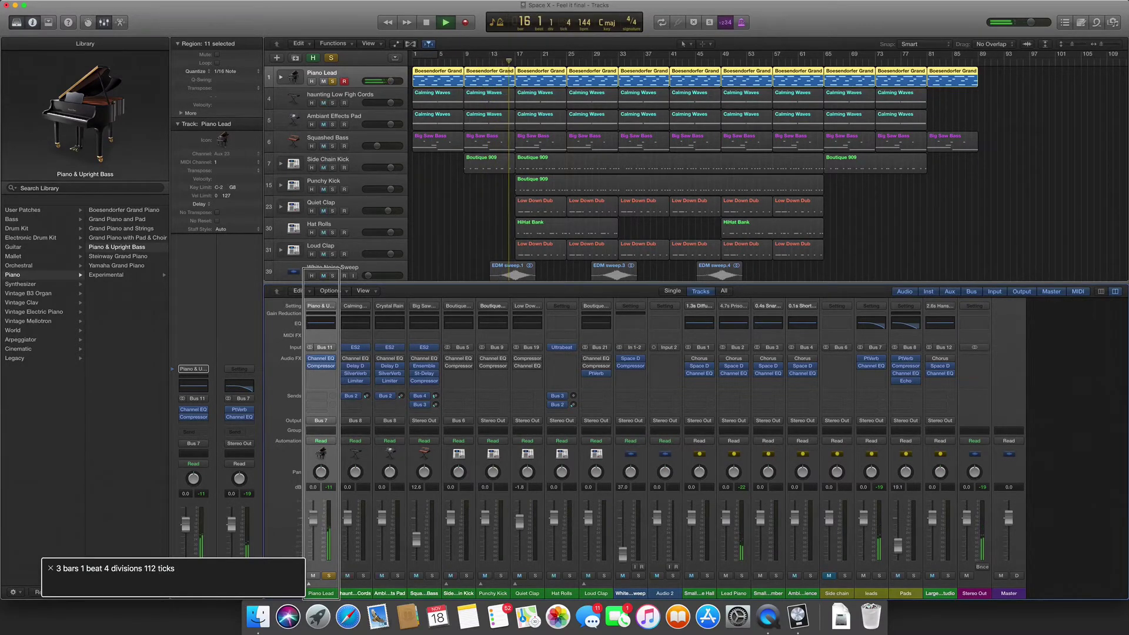
{"action": "key", "text": "s"}
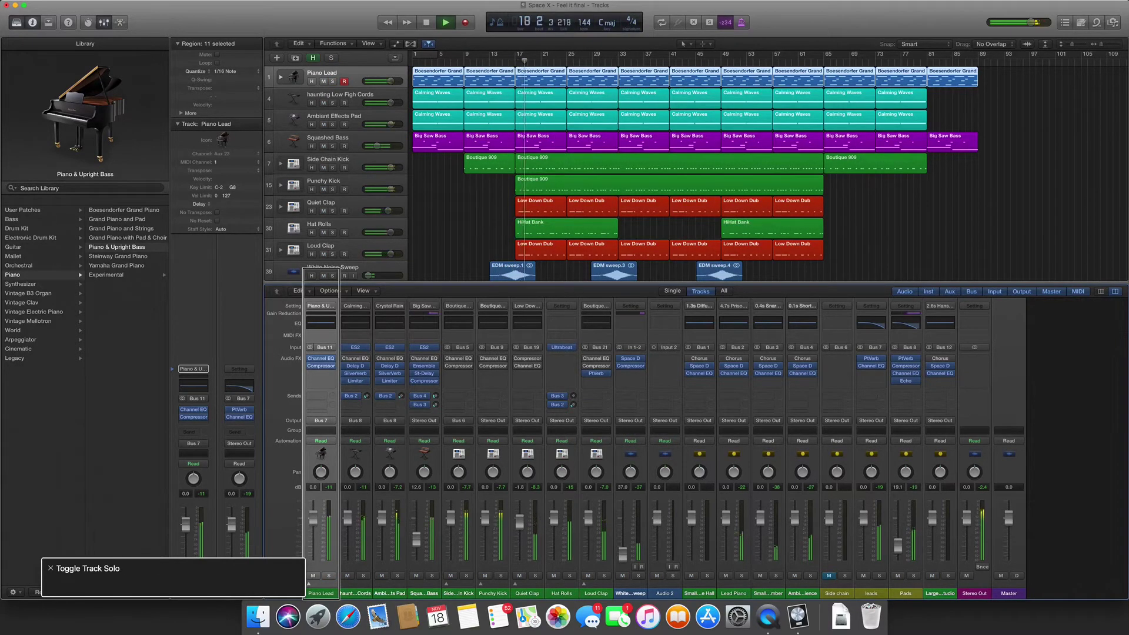
{"action": "key", "text": "s"}
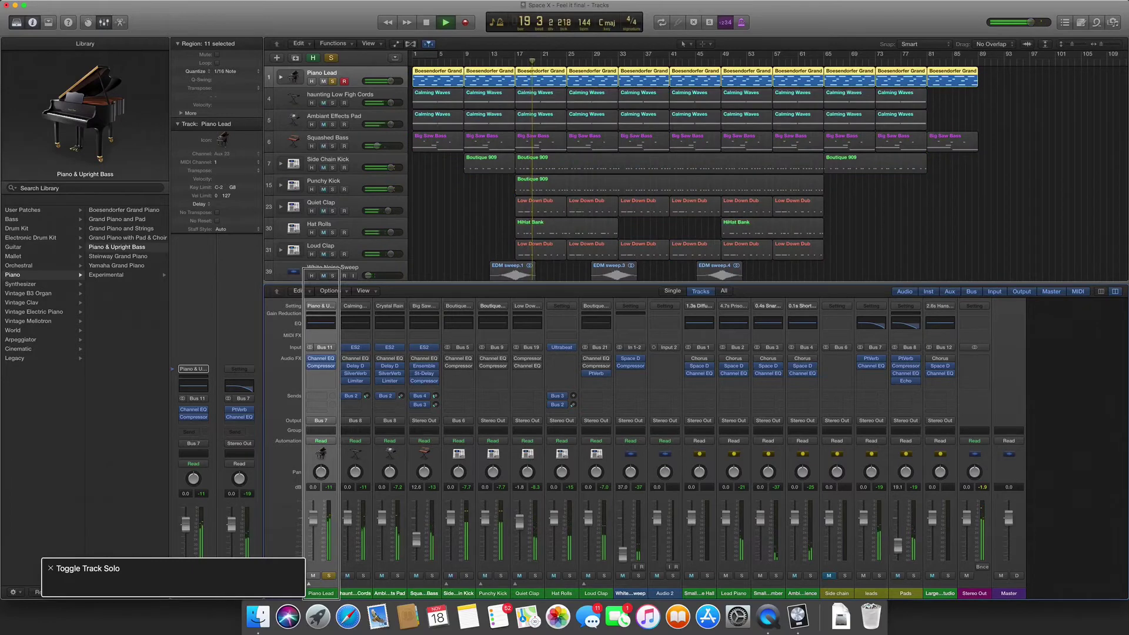
{"action": "key", "text": "space"}
{"action": "key", "text": "x"}
{"action": "key", "text": "s"}
{"action": "key", "text": "Return"}
Play the haunting Low Figh Cords track in solo from the beginning, then unsolo it and return to the start
{"action": "key", "text": "Up"}
{"action": "key", "text": "Down"}
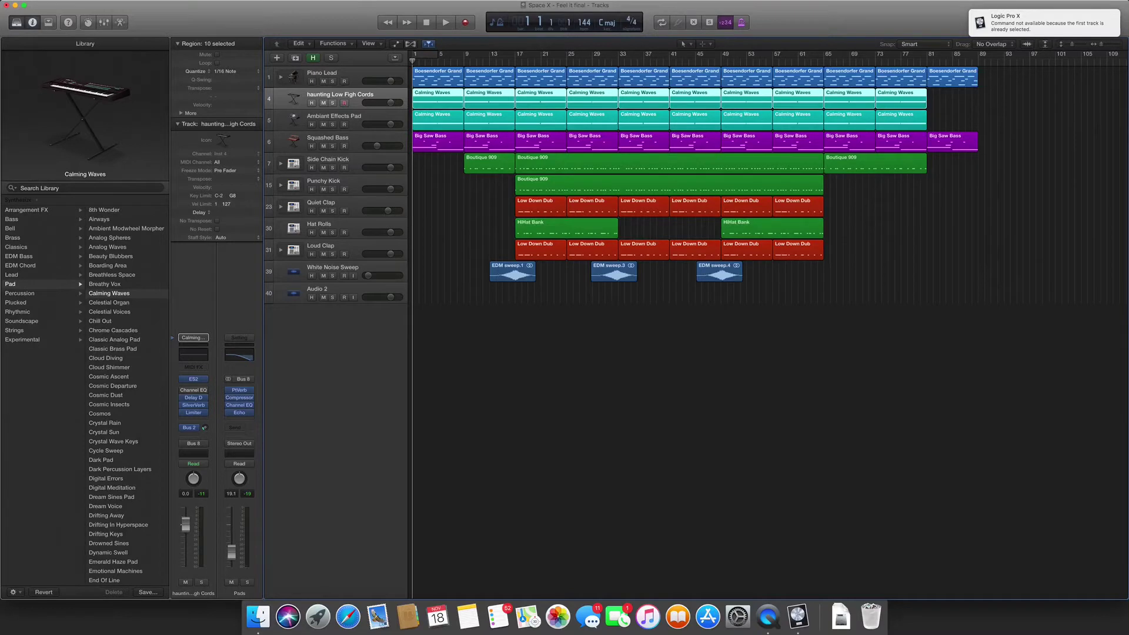
{"action": "key", "text": "s"}
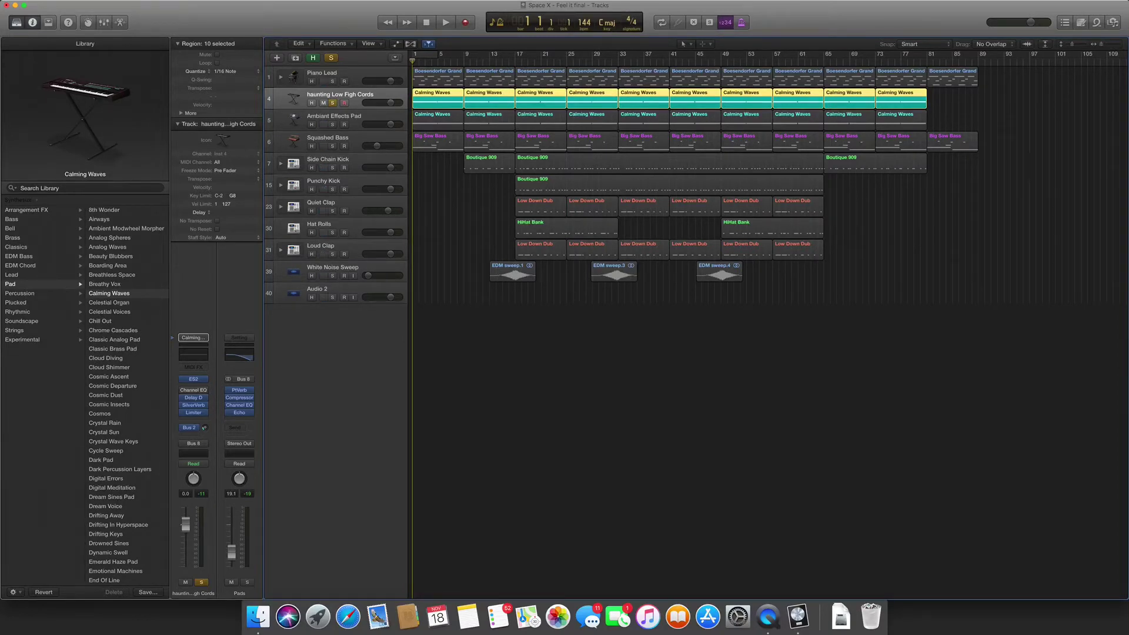
{"action": "key", "text": "space"}
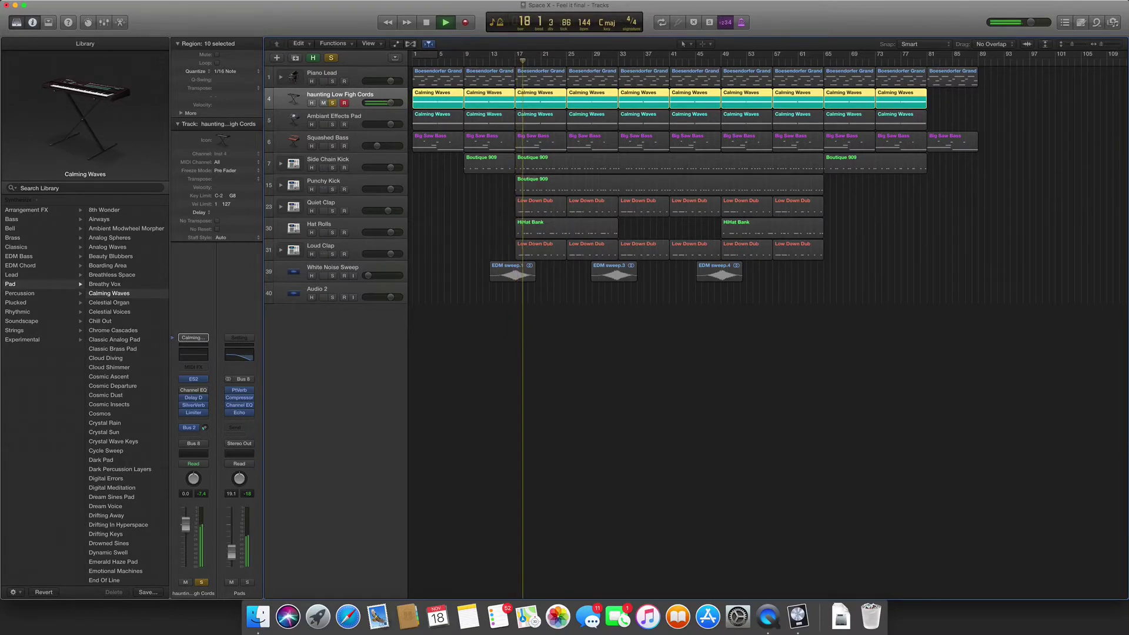
{"action": "key", "text": "Up"}
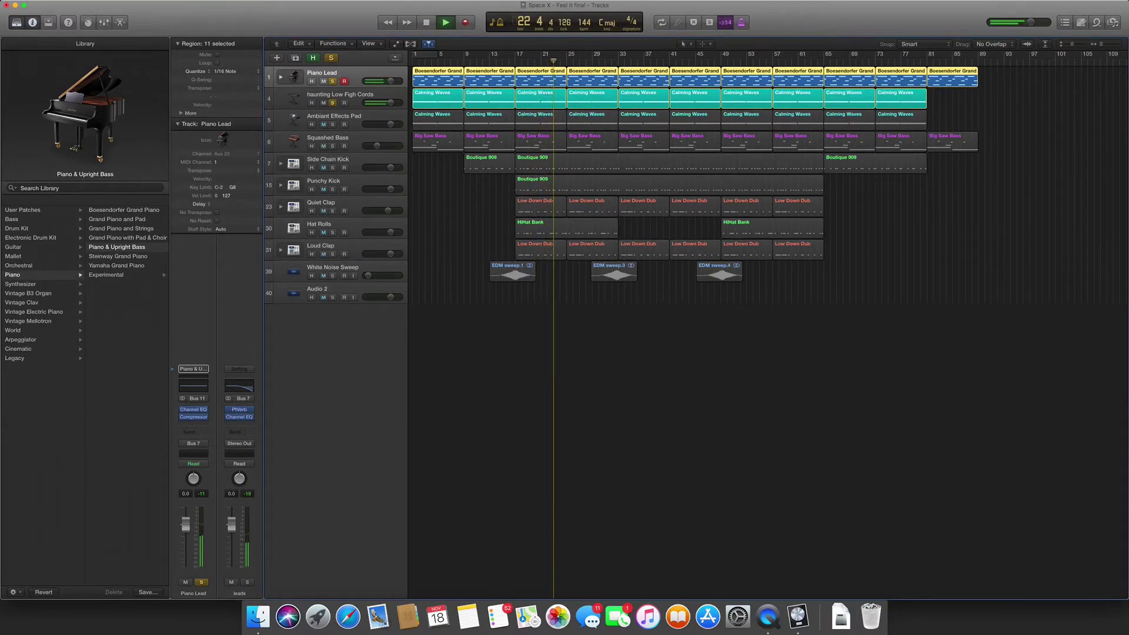
{"action": "key", "text": "Down"}
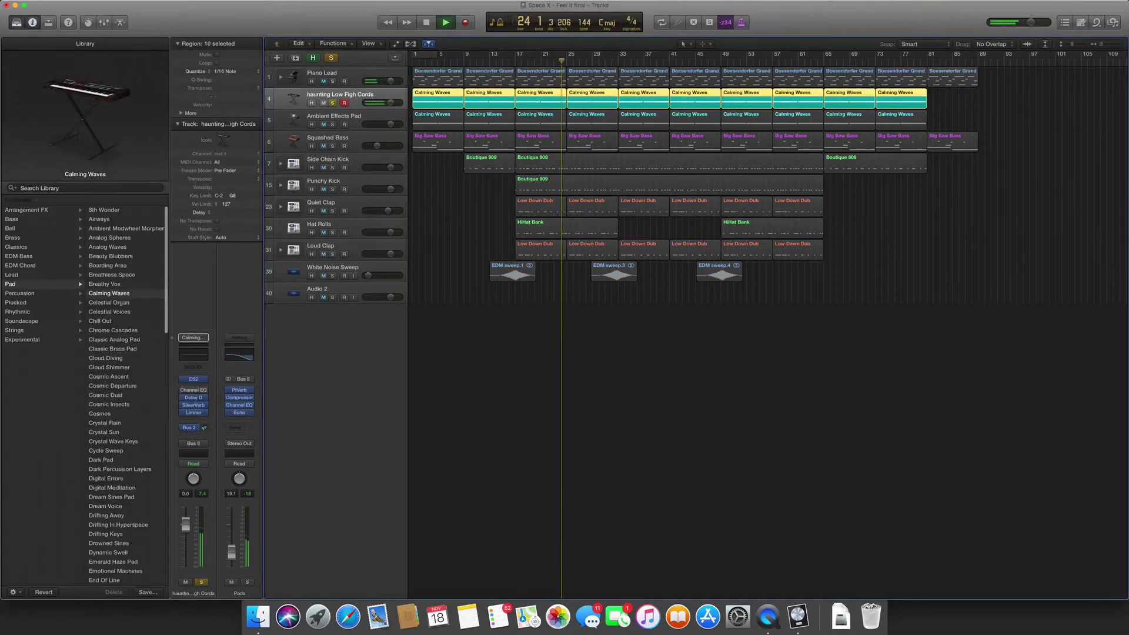
{"action": "key", "text": "space"}
{"action": "key", "text": "s"}
{"action": "key", "text": "Return"}
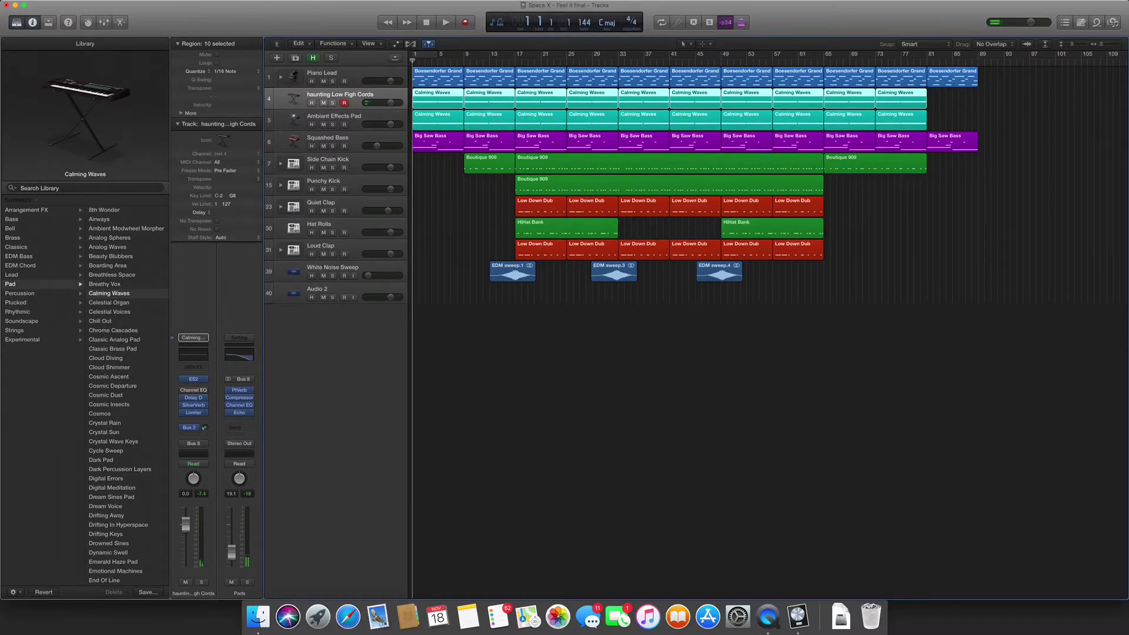
Play the Ambient Effects Pad track in solo from the beginning, then unsolo it and return to the start
{"action": "key", "text": "Down"}
{"action": "key", "text": "s"}
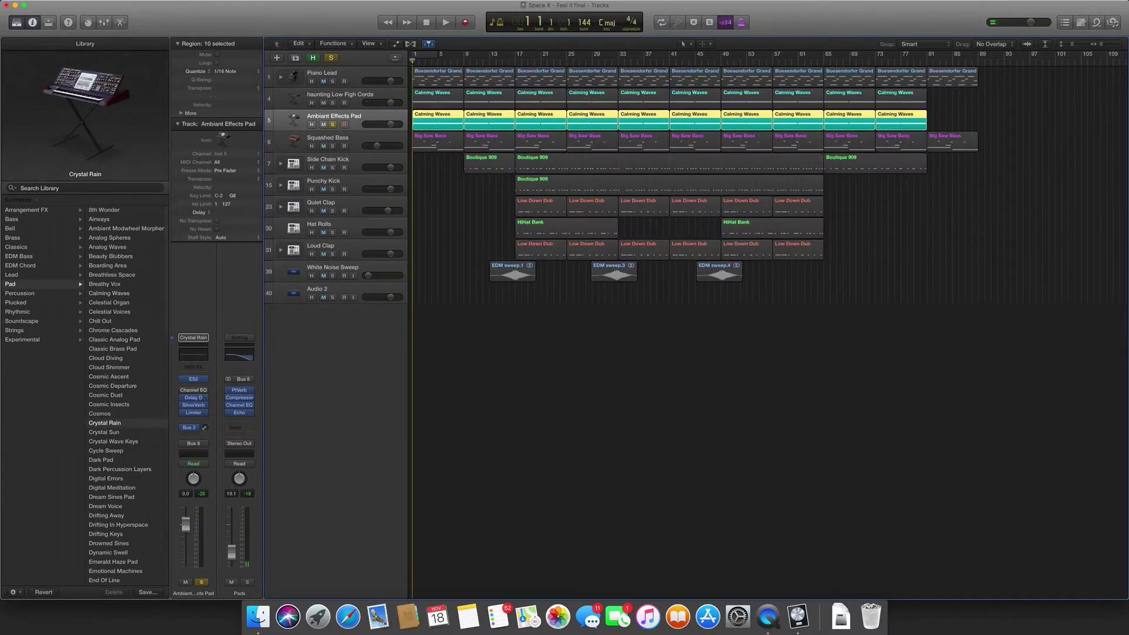
{"action": "key", "text": "space"}
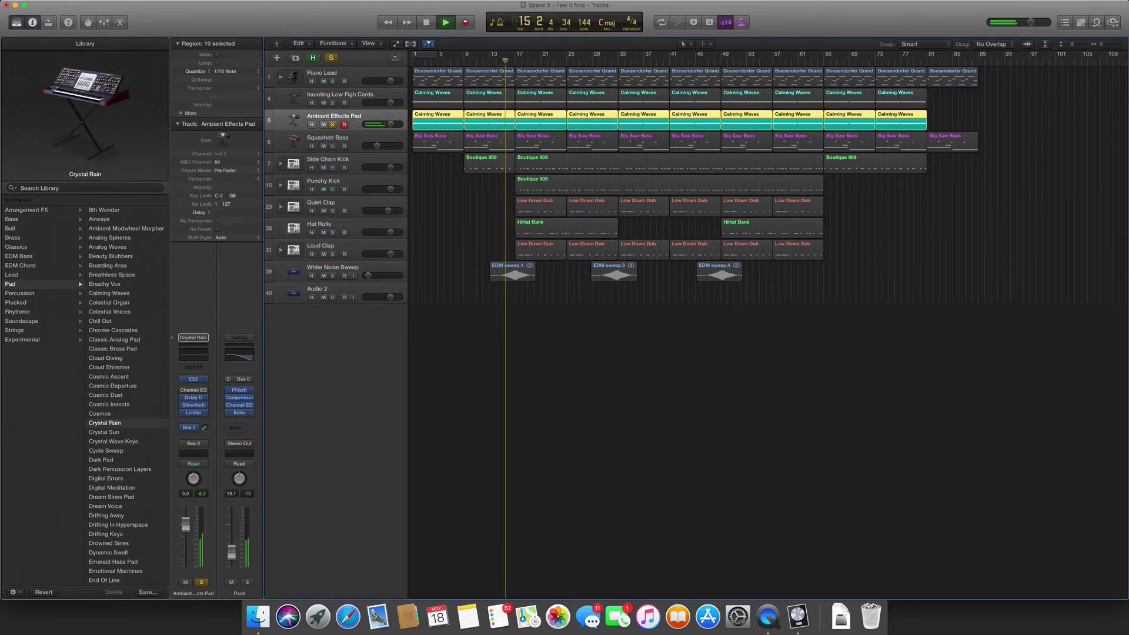
{"action": "key", "text": "space"}
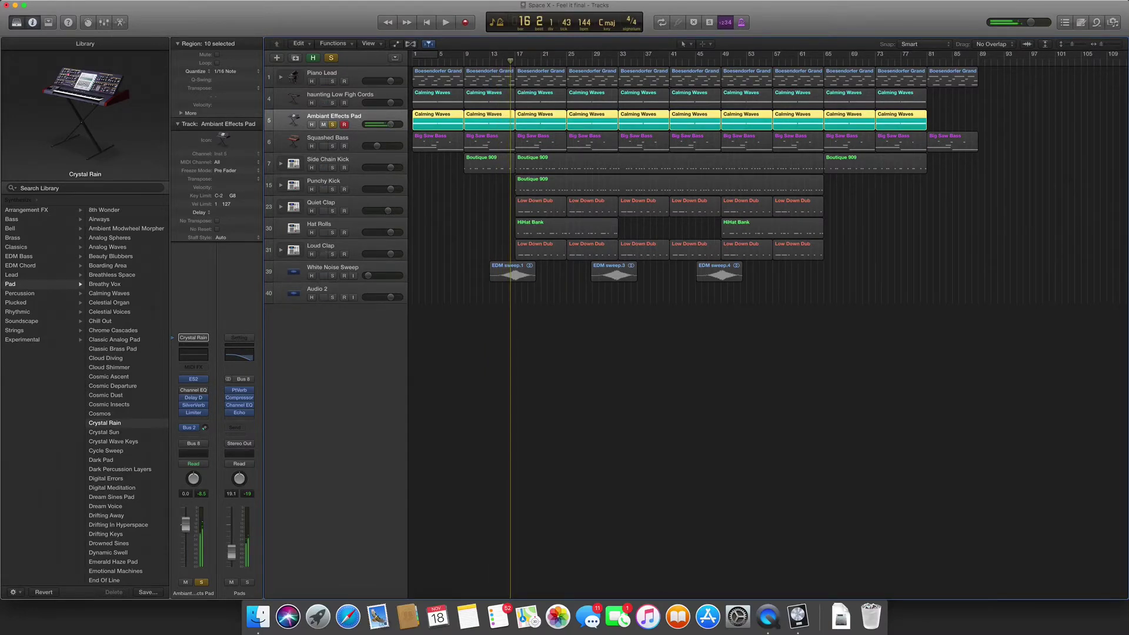
{"action": "key", "text": "Return"}
{"action": "key", "text": "s"}
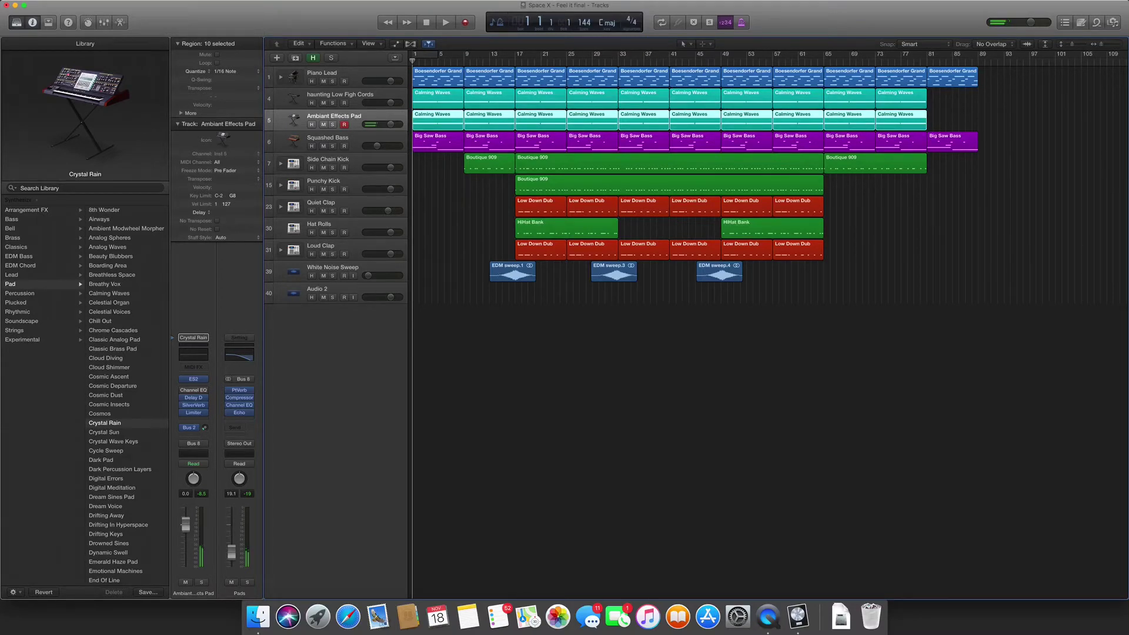
Solo the Squashed Bass track, play its opening bars, and return the playhead to the start
{"action": "key", "text": "Down"}
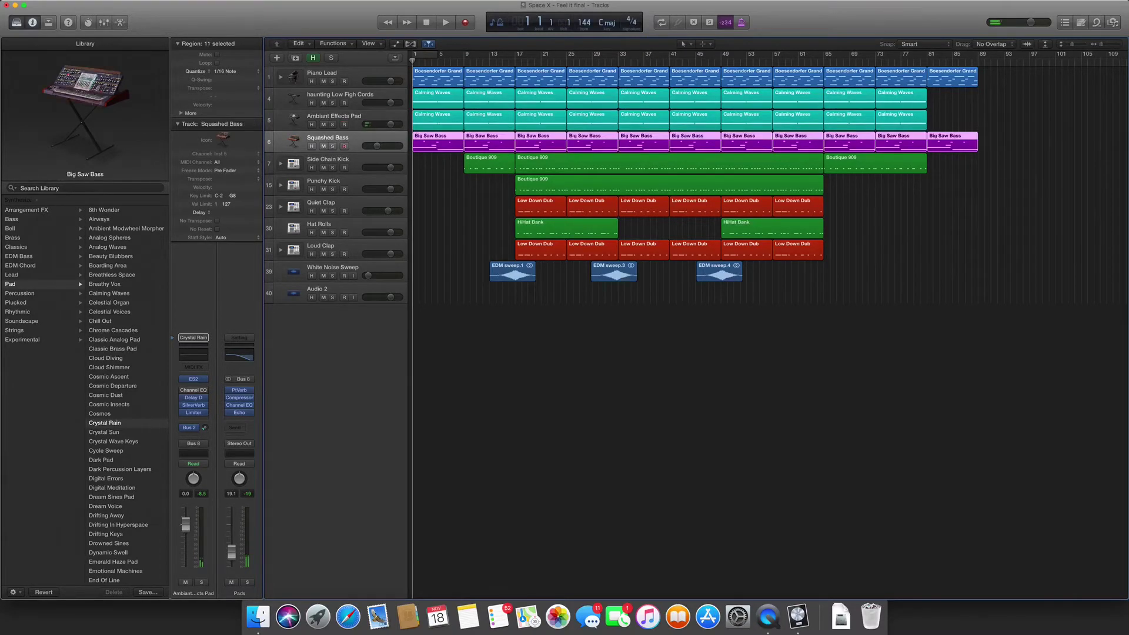
{"action": "key", "text": "s"}
{"action": "key", "text": "space"}
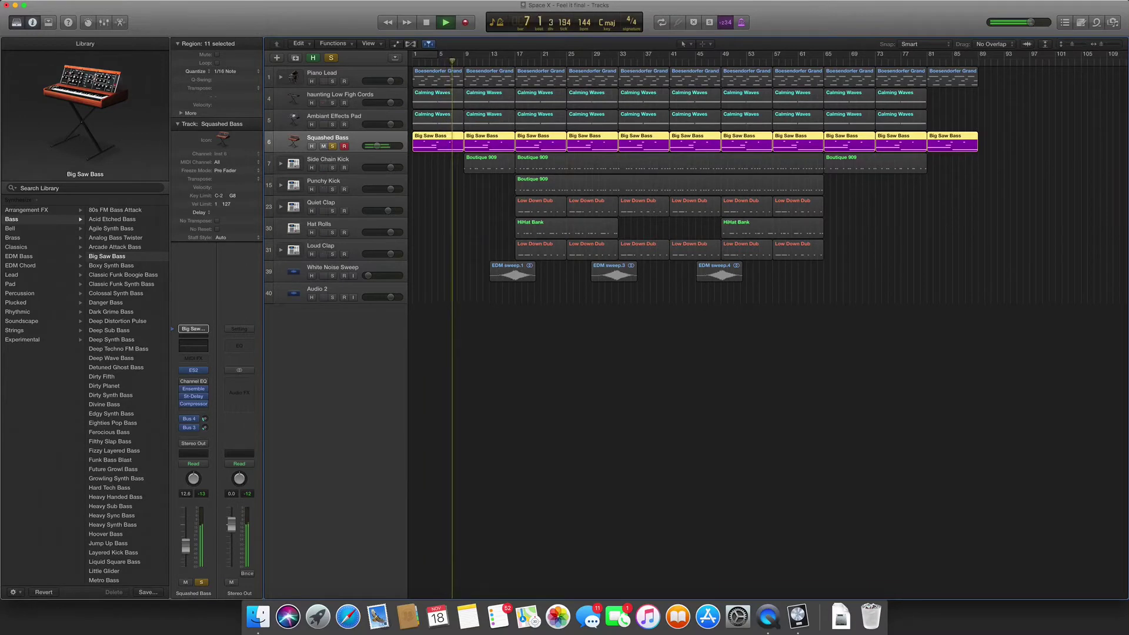
{"action": "key", "text": "space"}
{"action": "key", "text": "Return"}
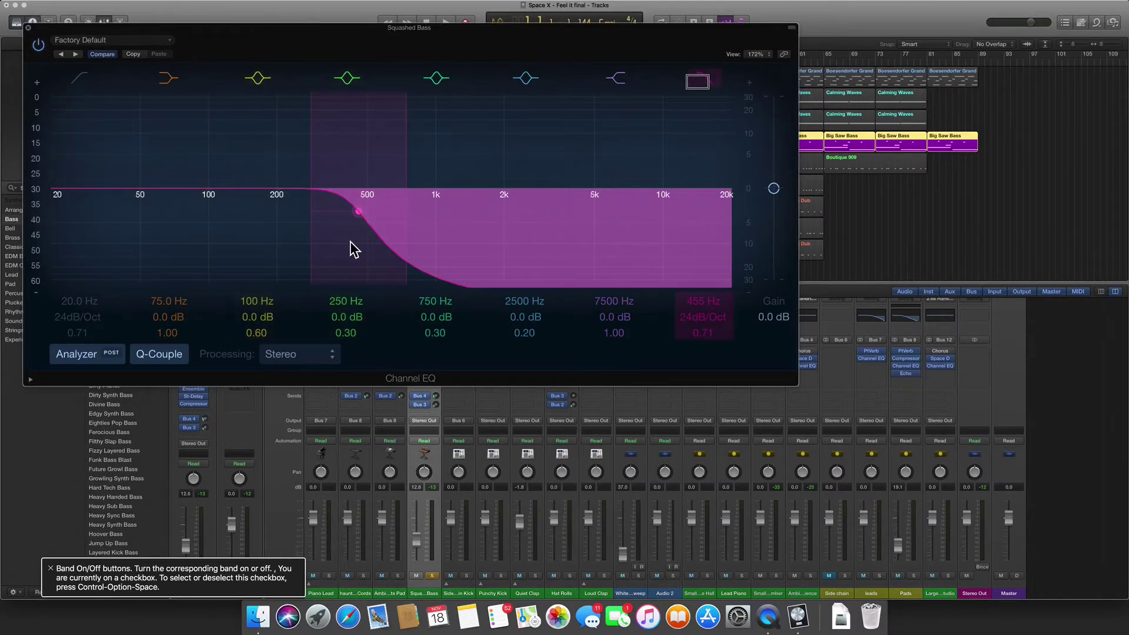
Raise the high-cut frequency in the Squashed Bass Channel EQ to 20000 Hz, play the bass, and close the EQ
{"action": "left_click_drag", "start_coordinate": [358, 248], "coordinate": [1092, 276]}
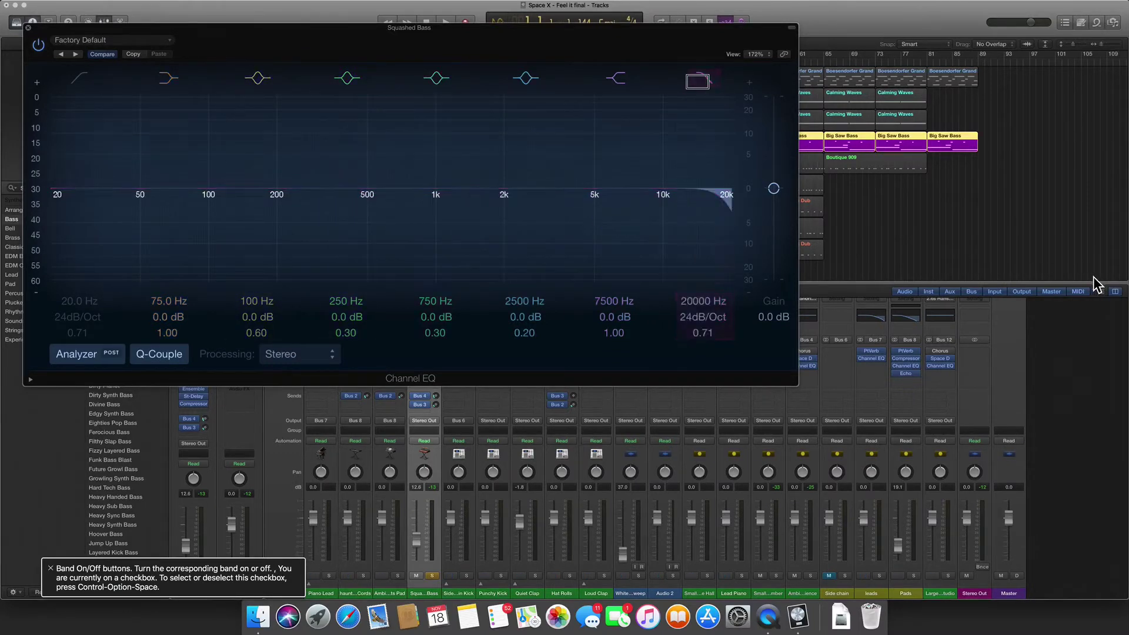
{"action": "key", "text": "space"}
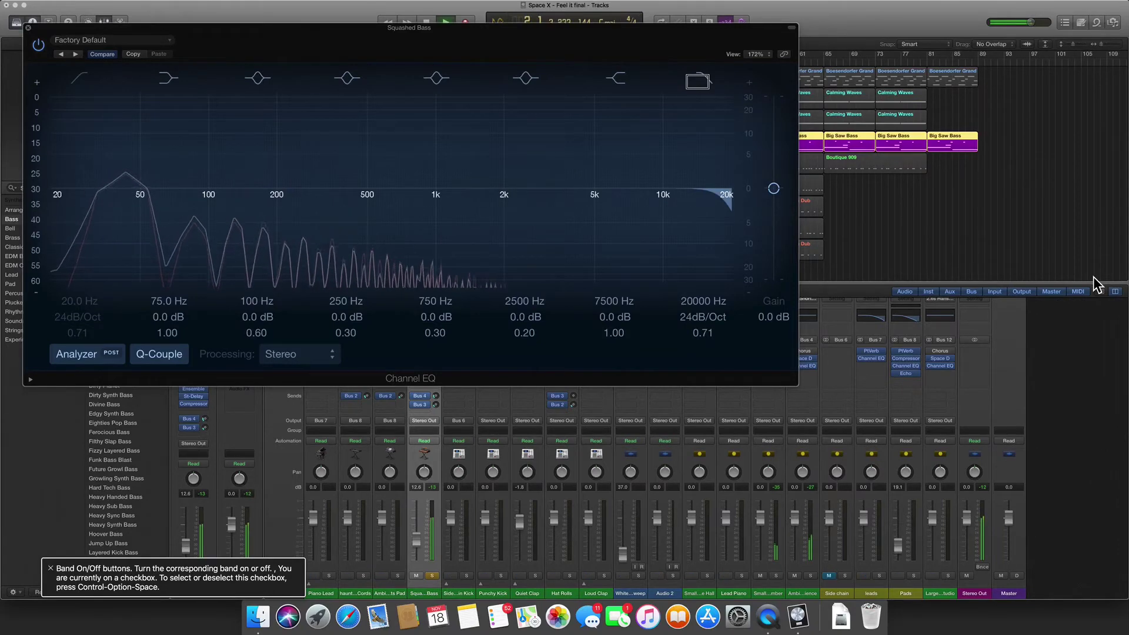
{"action": "key", "text": "super+w"}
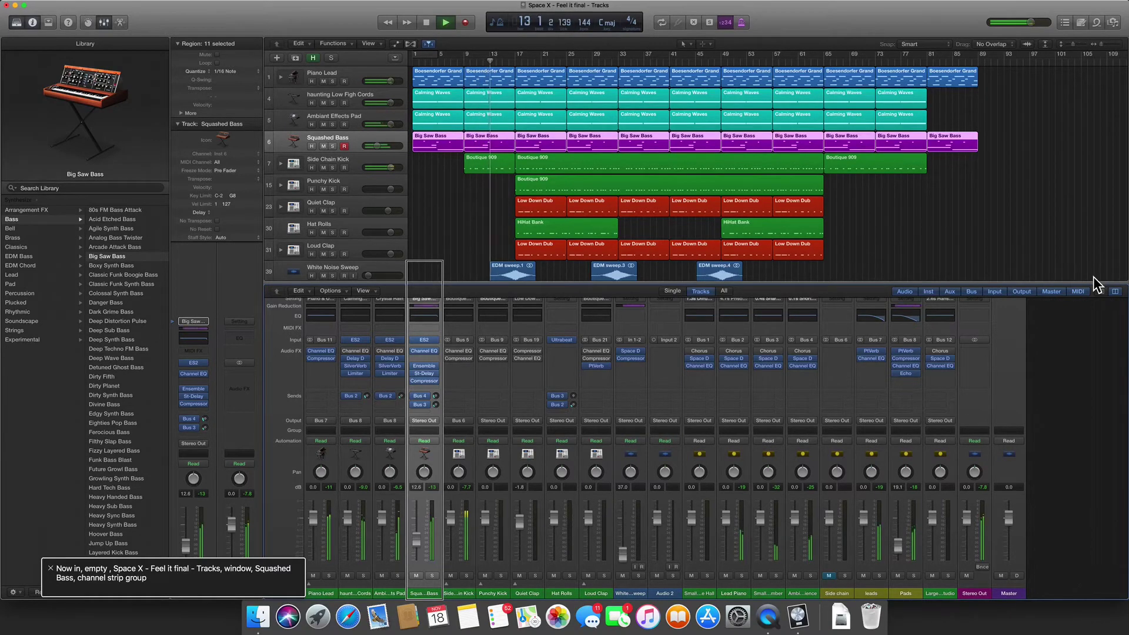
Play the full arrangement in short passages from around bar 13 to bar 21 to hear the unfiltered bass in the mix
{"action": "key", "text": "space"}
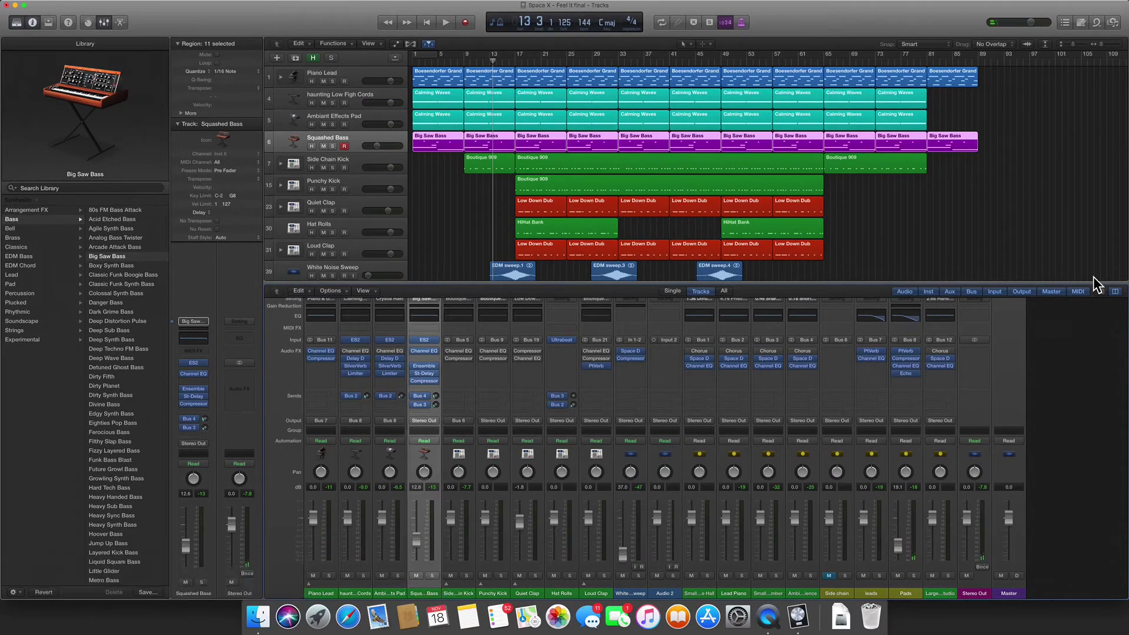
{"action": "key", "text": "comma"}
{"action": "key", "text": "space"}
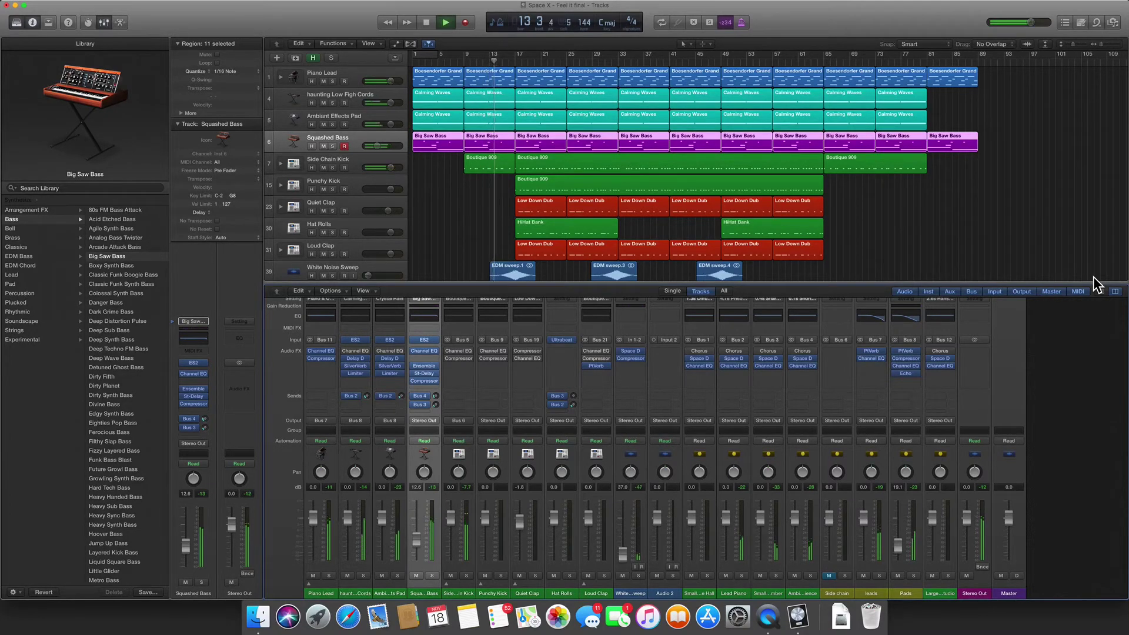
{"action": "key", "text": "space"}
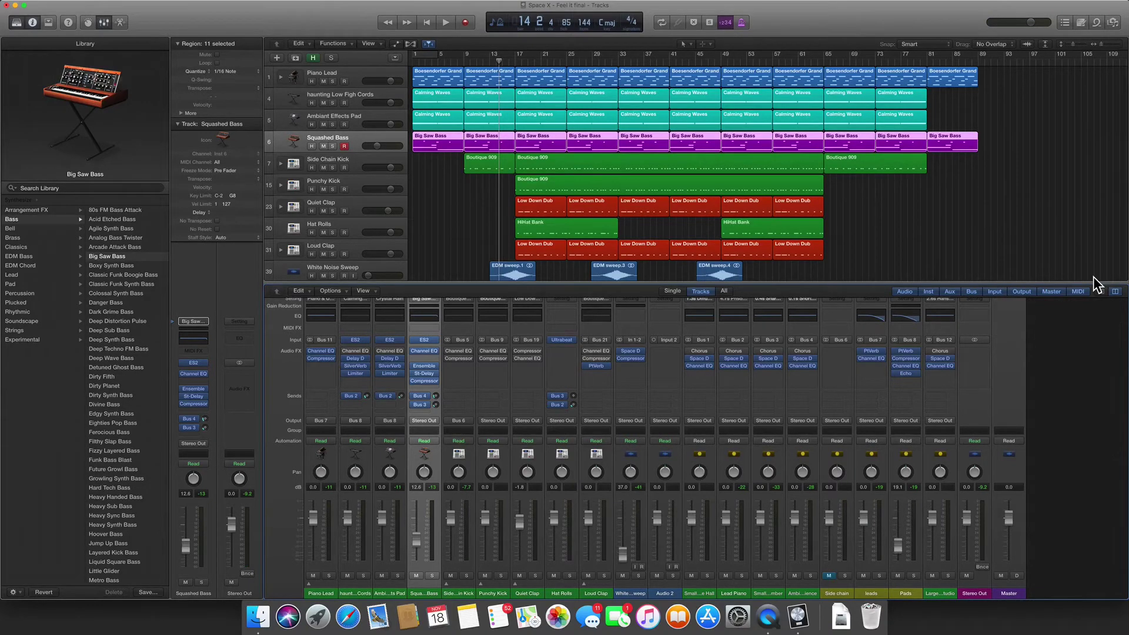
{"action": "key", "text": "space"}
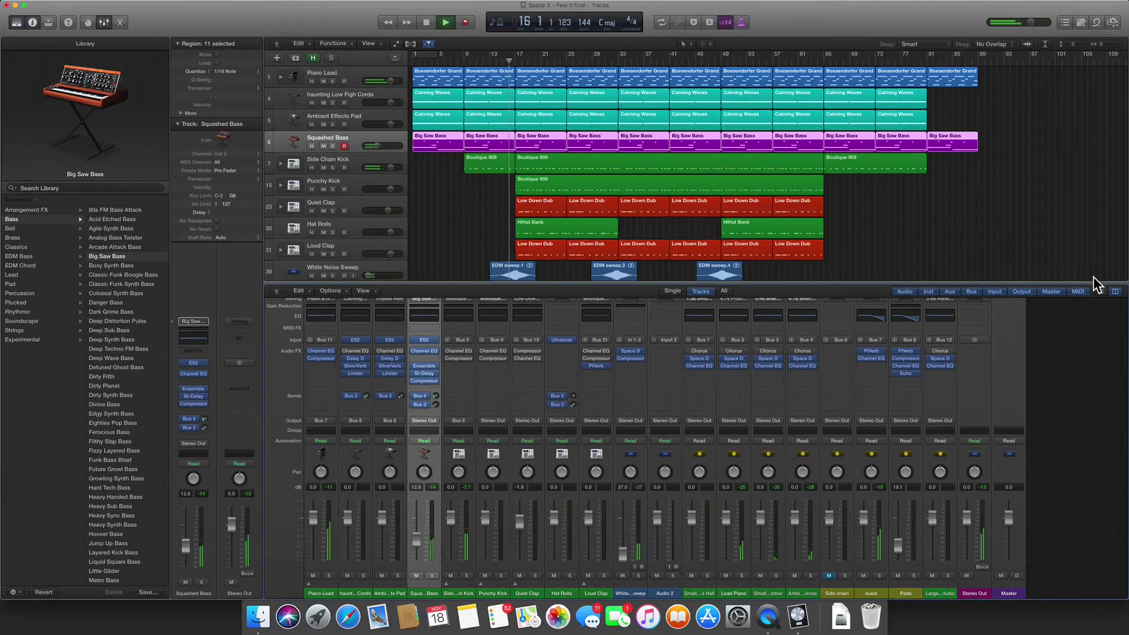
{"action": "key", "text": "space"}
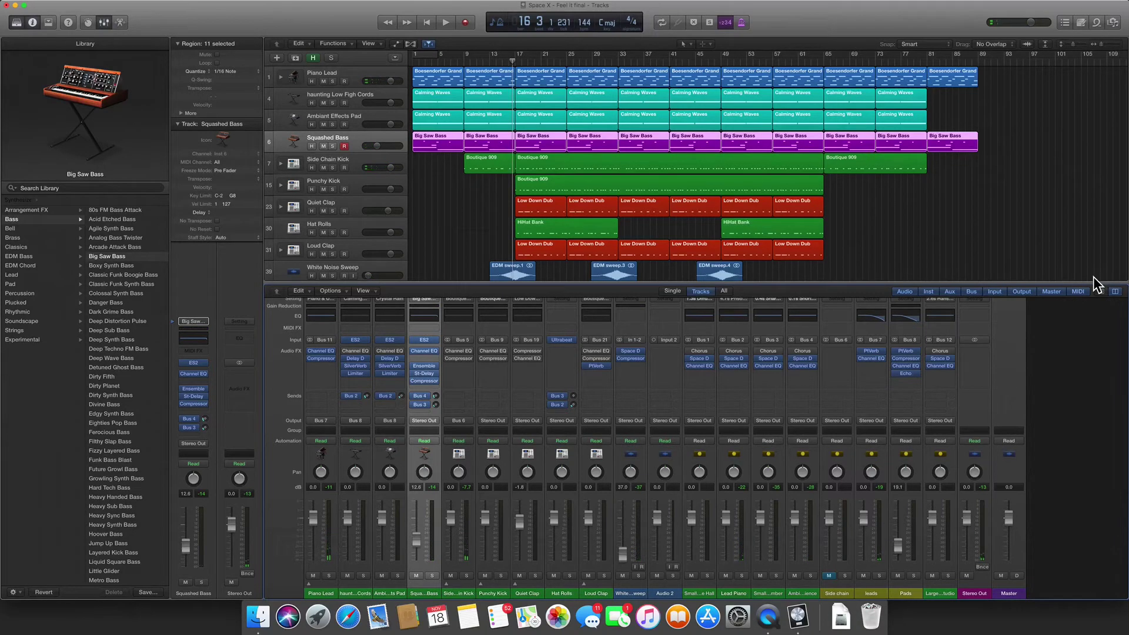
{"action": "key", "text": "space"}
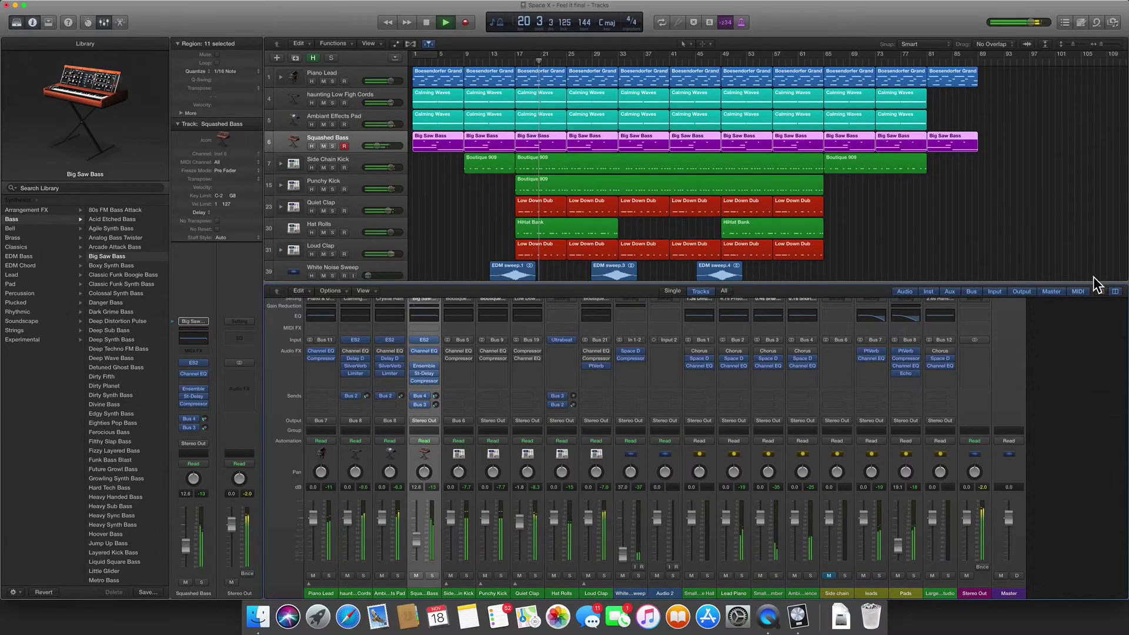
{"action": "key", "text": "space"}
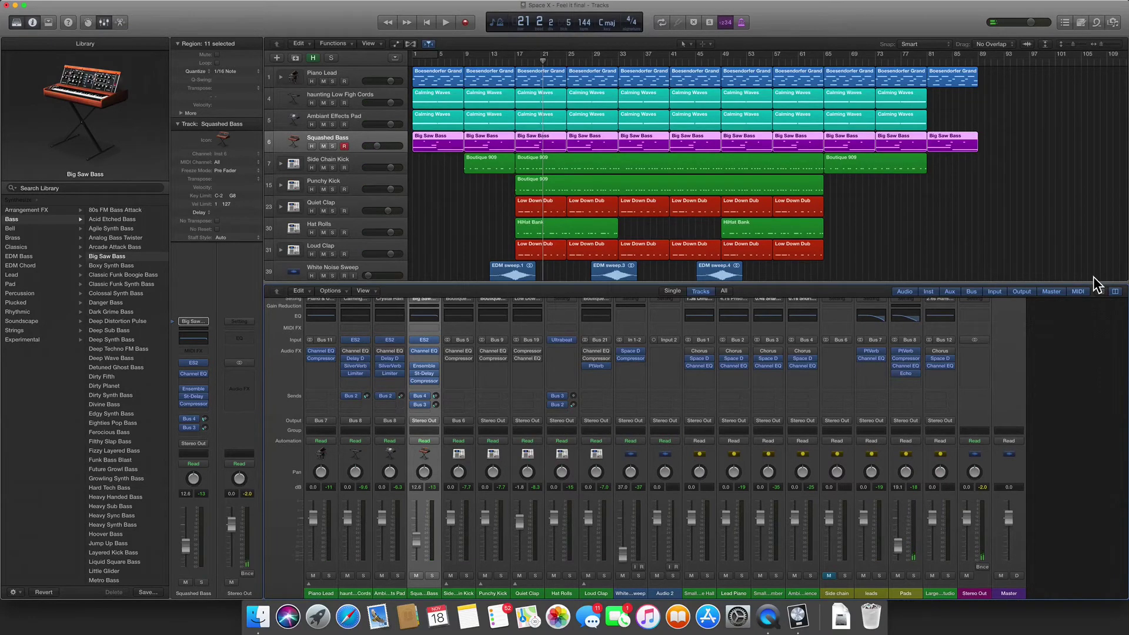
Audition the Punchy Kick track from bar 9, switching its solo on and off to compare it with the full mix
{"action": "key", "text": "Down"}
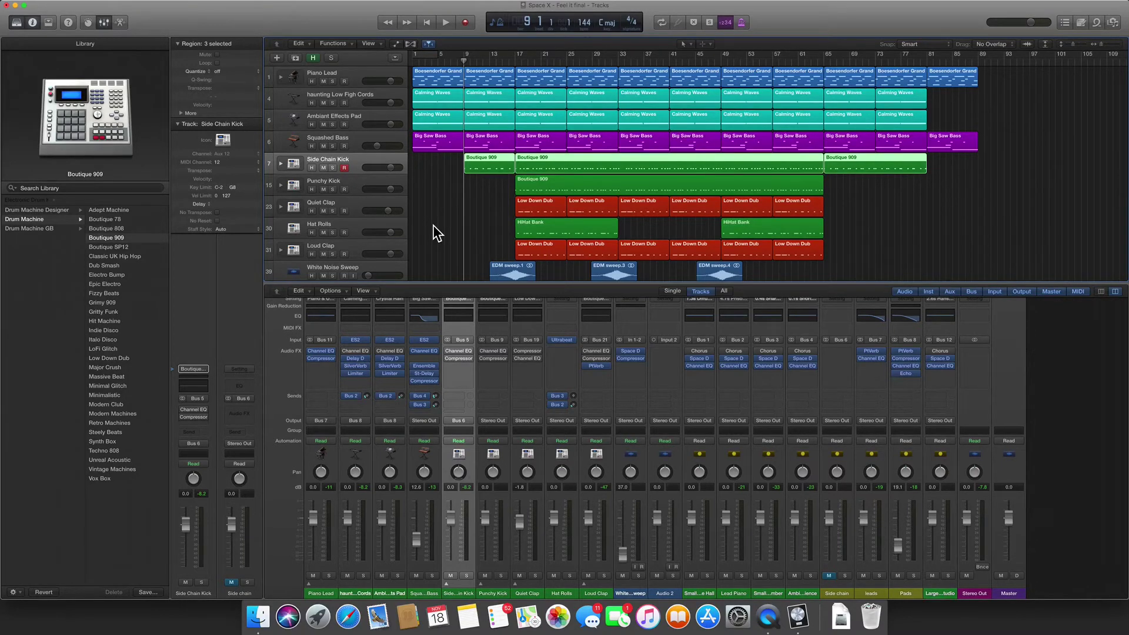
{"action": "key", "text": "Down"}
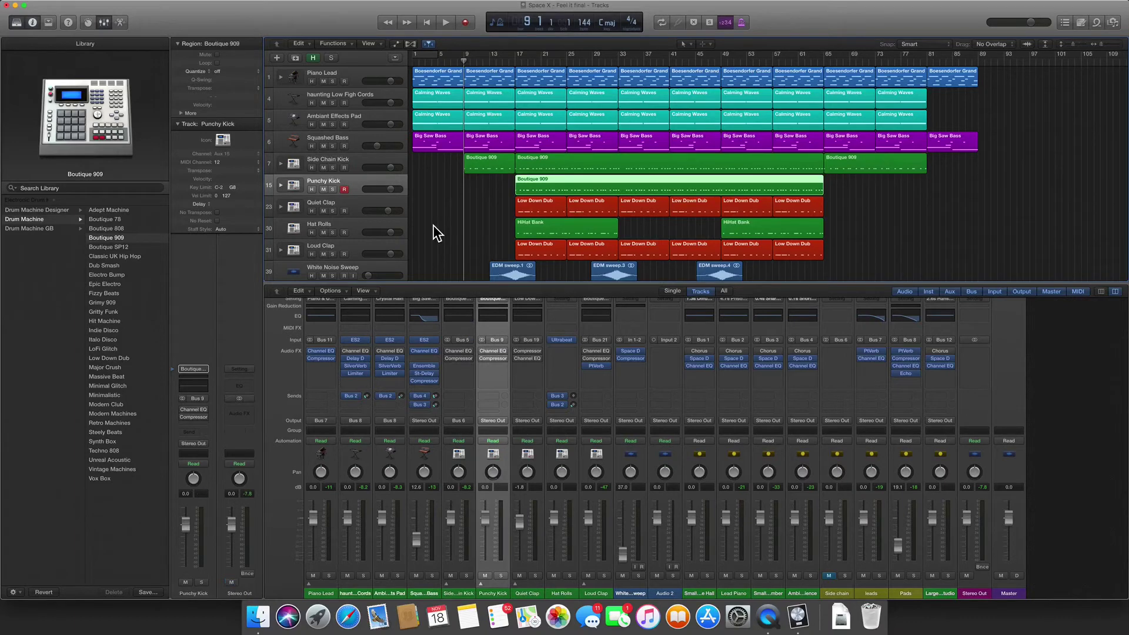
{"action": "key", "text": "s"}
{"action": "key", "text": "space"}
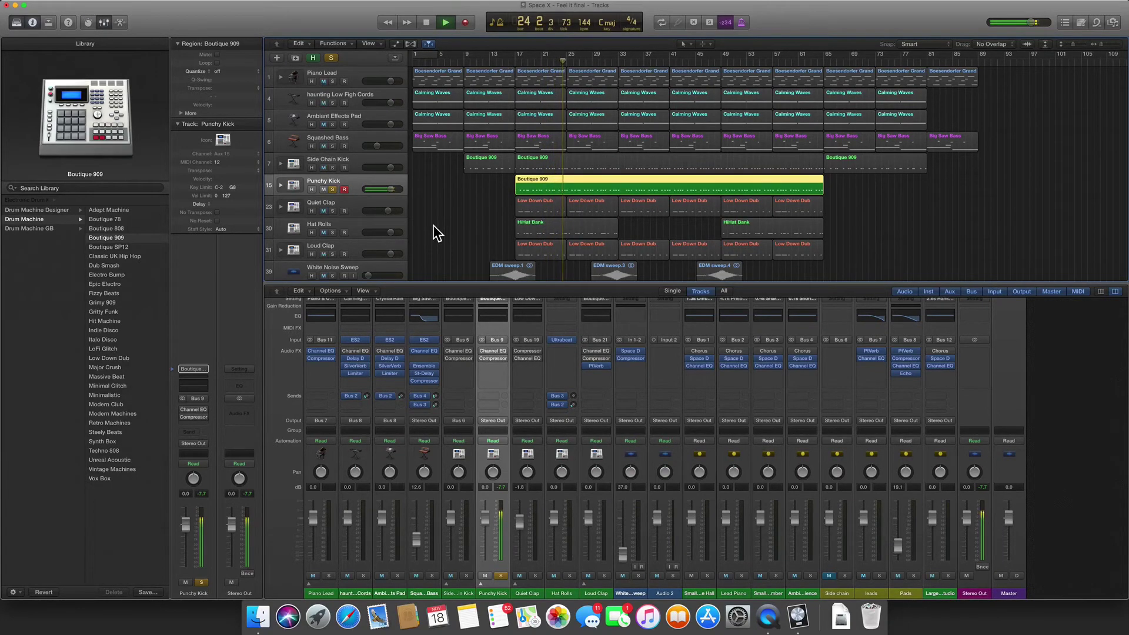
{"action": "key", "text": "s"}
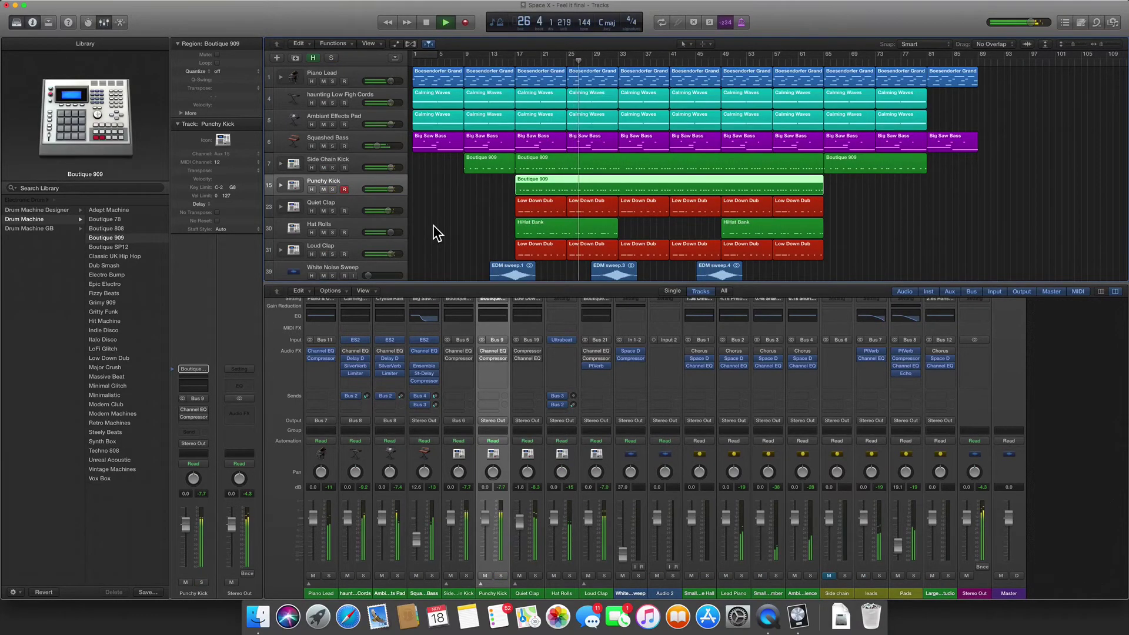
{"action": "key", "text": "s"}
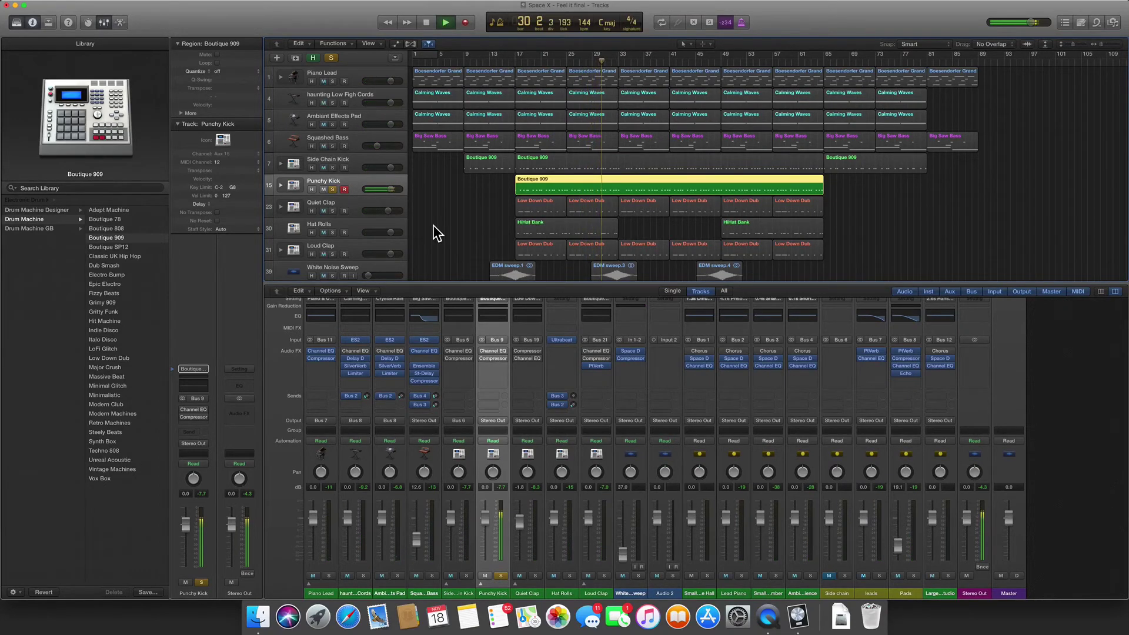
{"action": "key", "text": "s"}
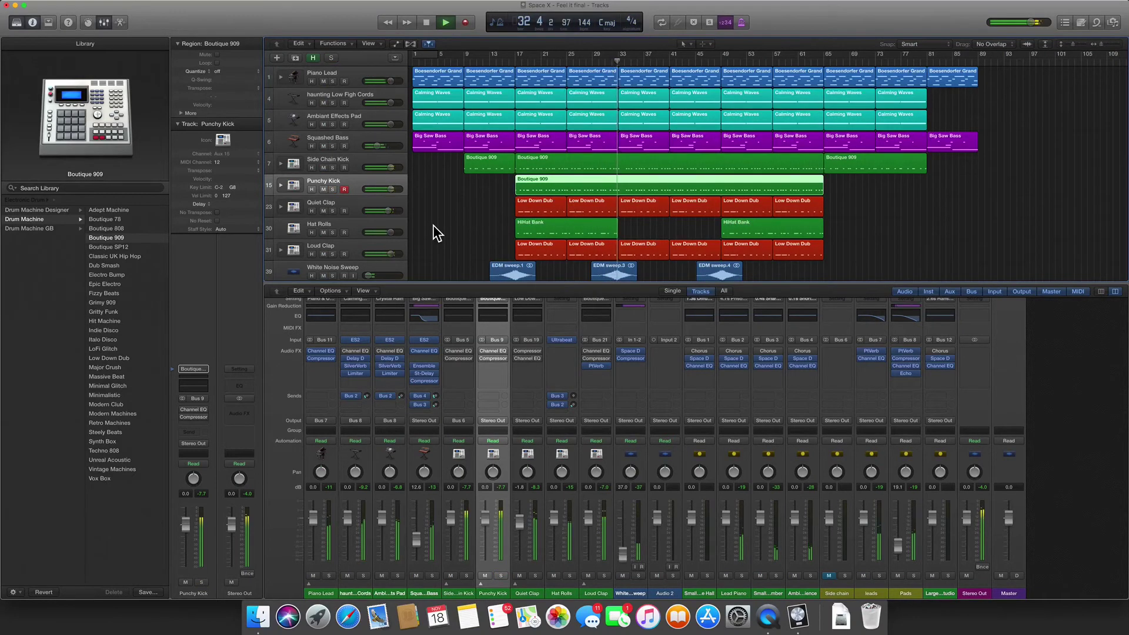
{"action": "key", "text": "s"}
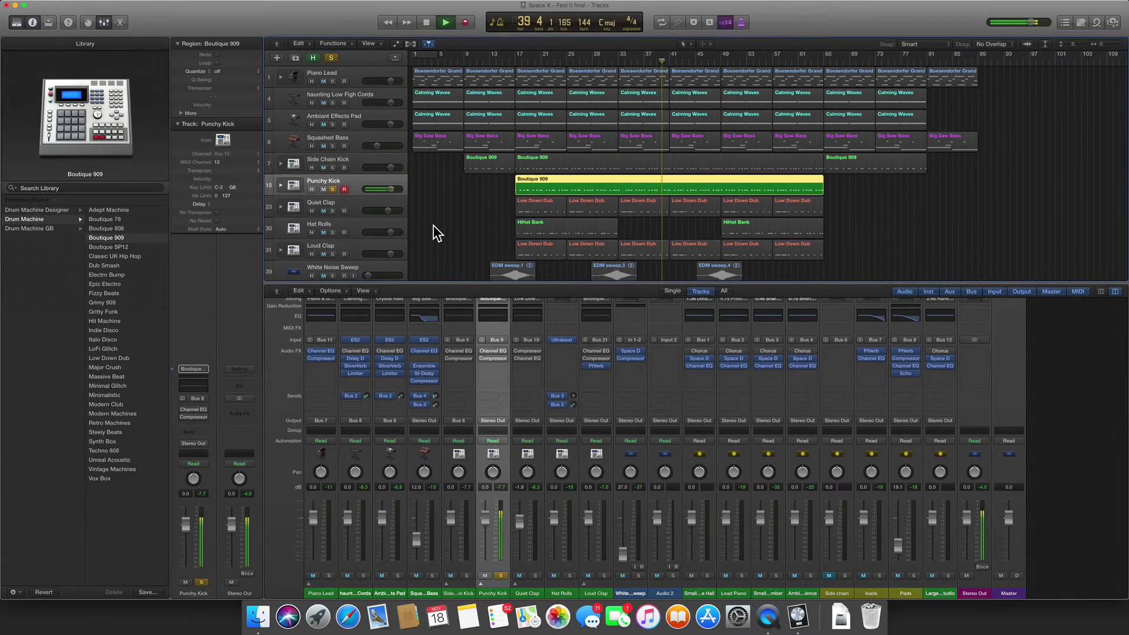
{"action": "key", "text": "space"}
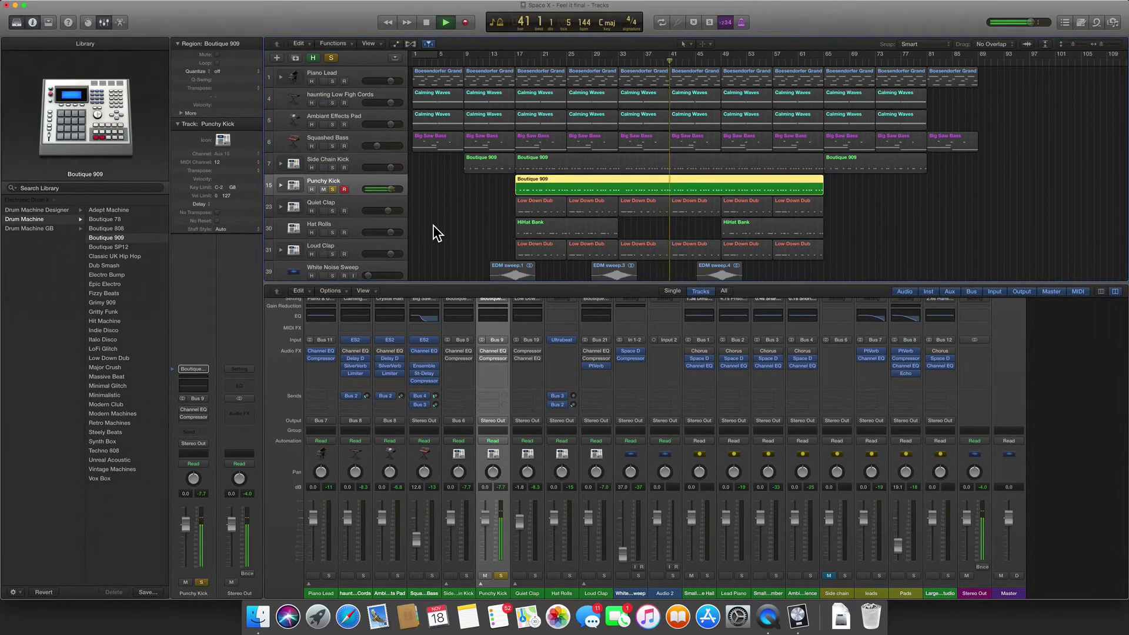
Play the Quiet Clap track in solo from bar 17 and add the Loud Clap track to the solo
{"action": "key", "text": "Down"}
{"action": "key", "text": "shift+space"}
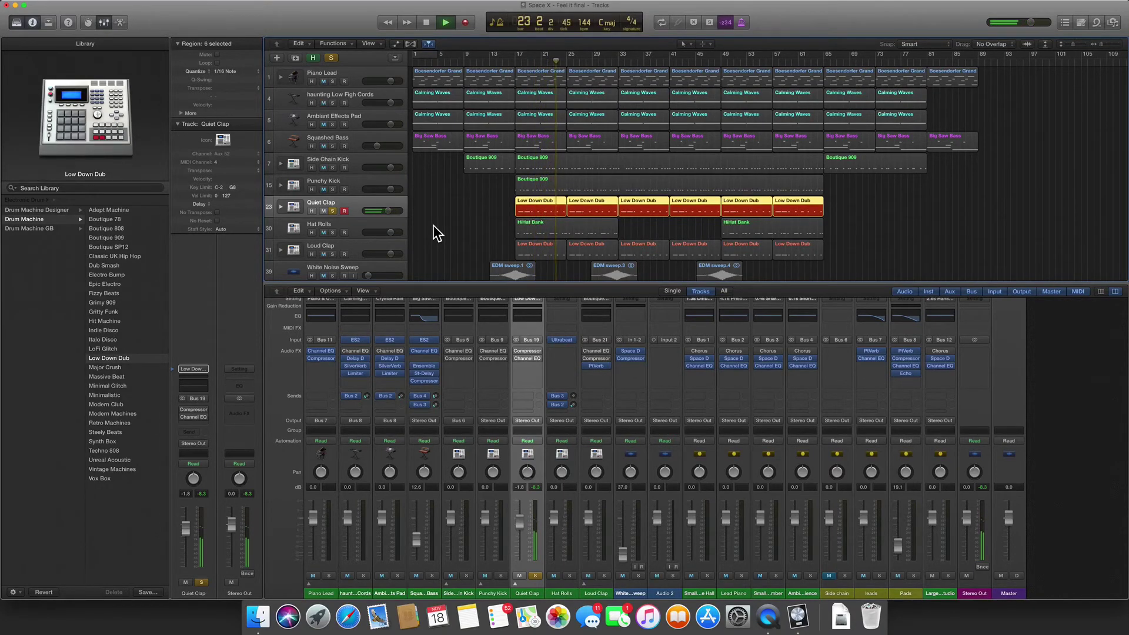
{"action": "key", "text": "Down"}
{"action": "key", "text": "Down"}
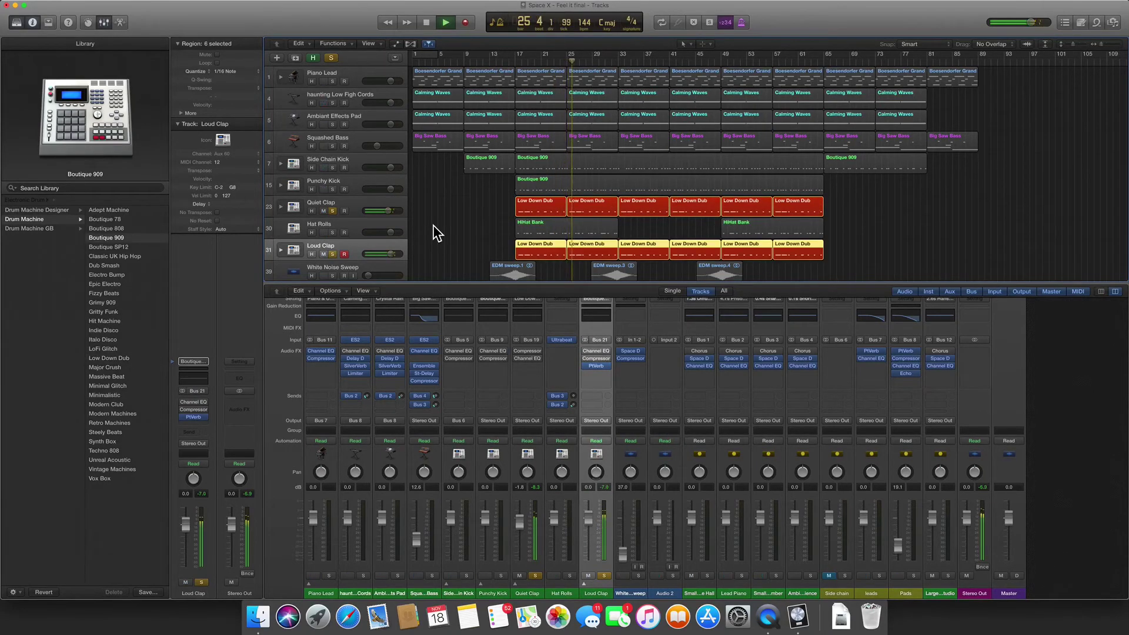
Take the Quiet Clap out of solo to hear the Loud Clap alone, and solo it again during playback
{"action": "key", "text": "Up"}
{"action": "key", "text": "Up"}
{"action": "key", "text": "Up"}
{"action": "key", "text": "Down"}
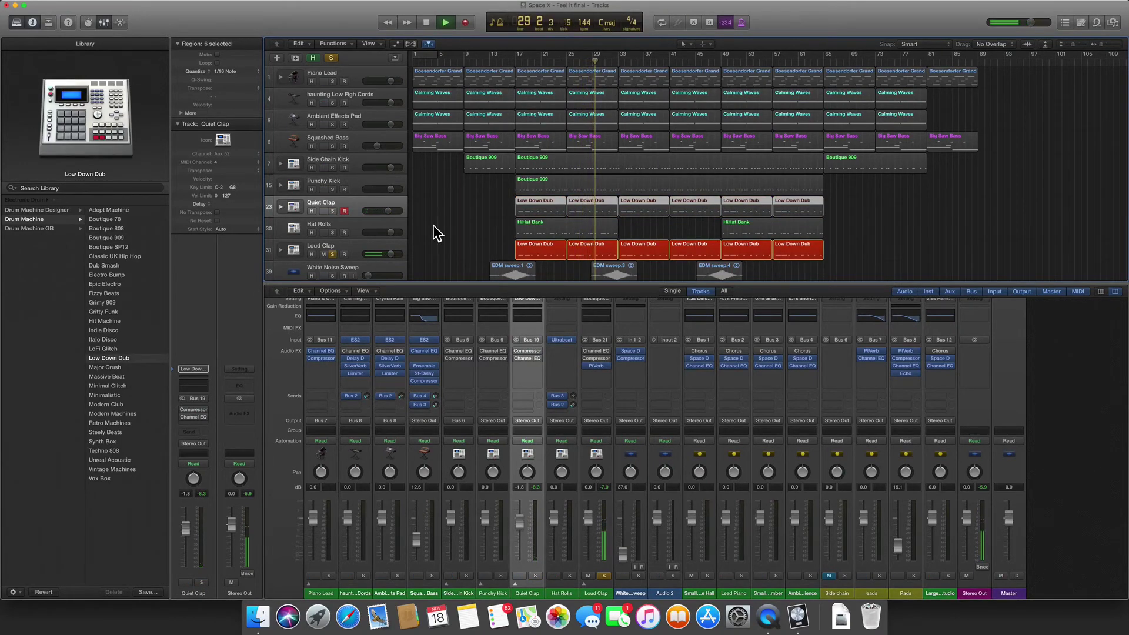
{"action": "key", "text": "s"}
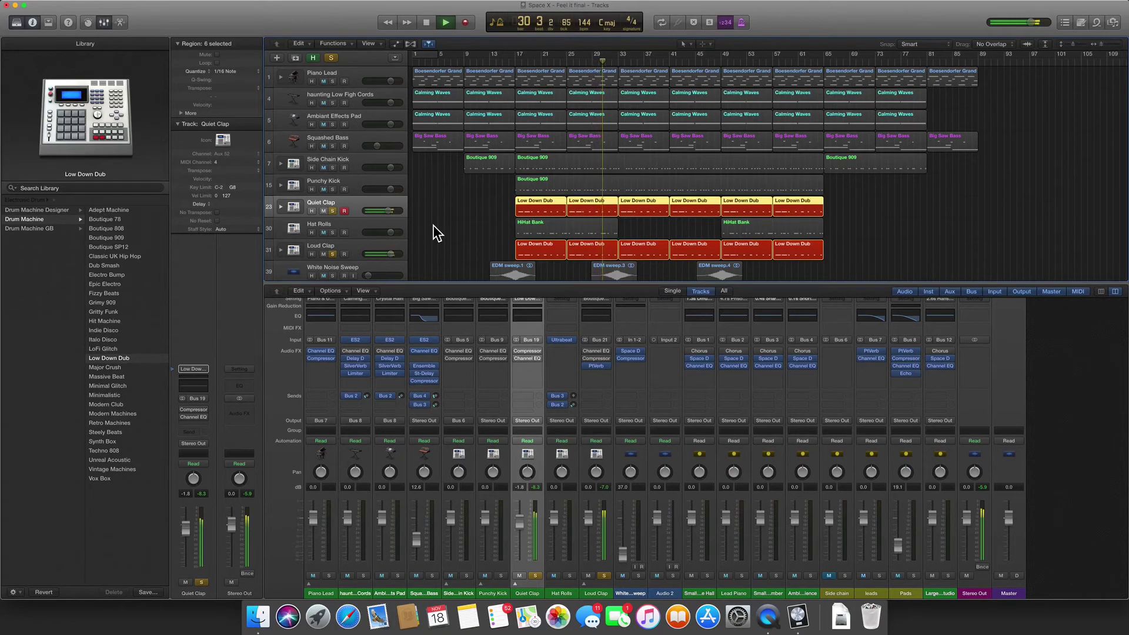
Switch the Loud Clap's solo off and back on to compare the Quiet Clap alone with both claps layered
{"action": "key", "text": "Down"}
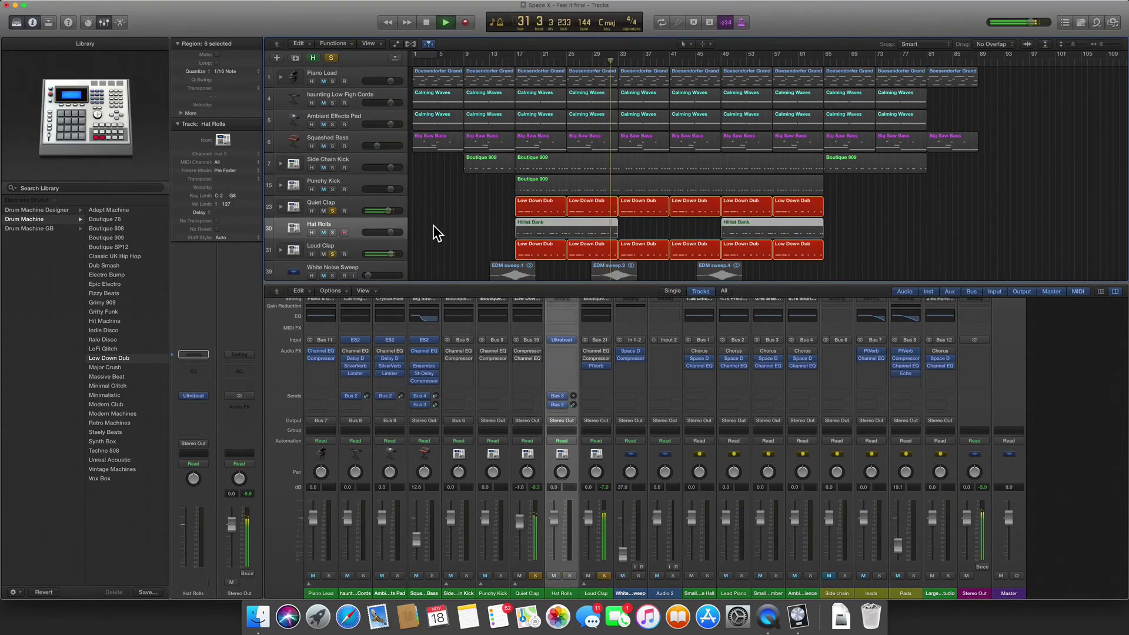
{"action": "key", "text": "Down"}
{"action": "key", "text": "s"}
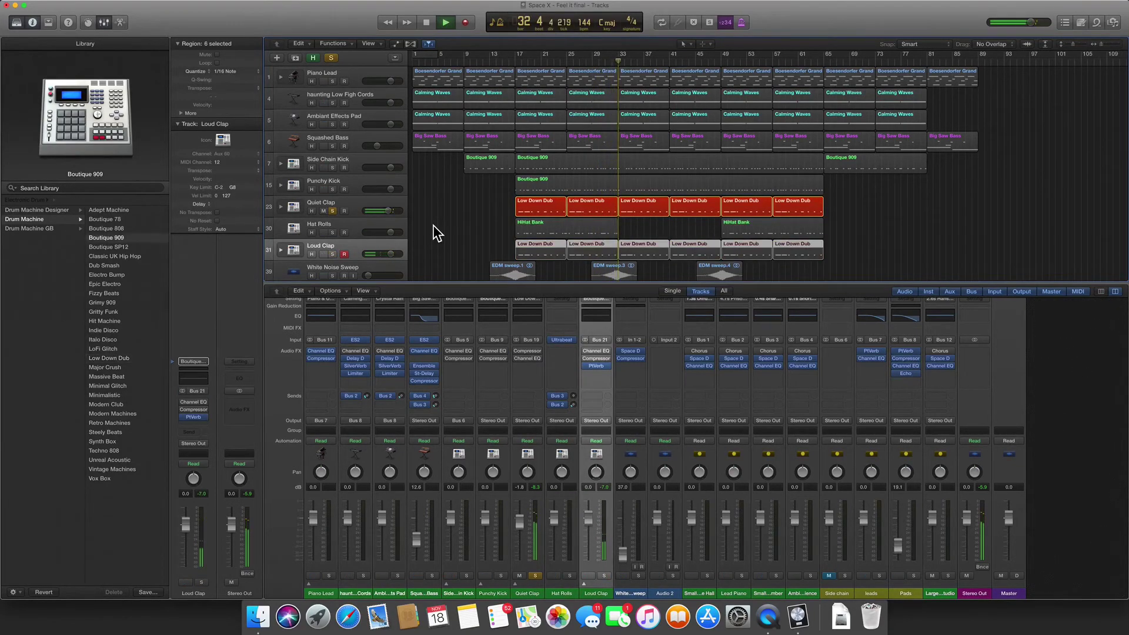
{"action": "key", "text": "s"}
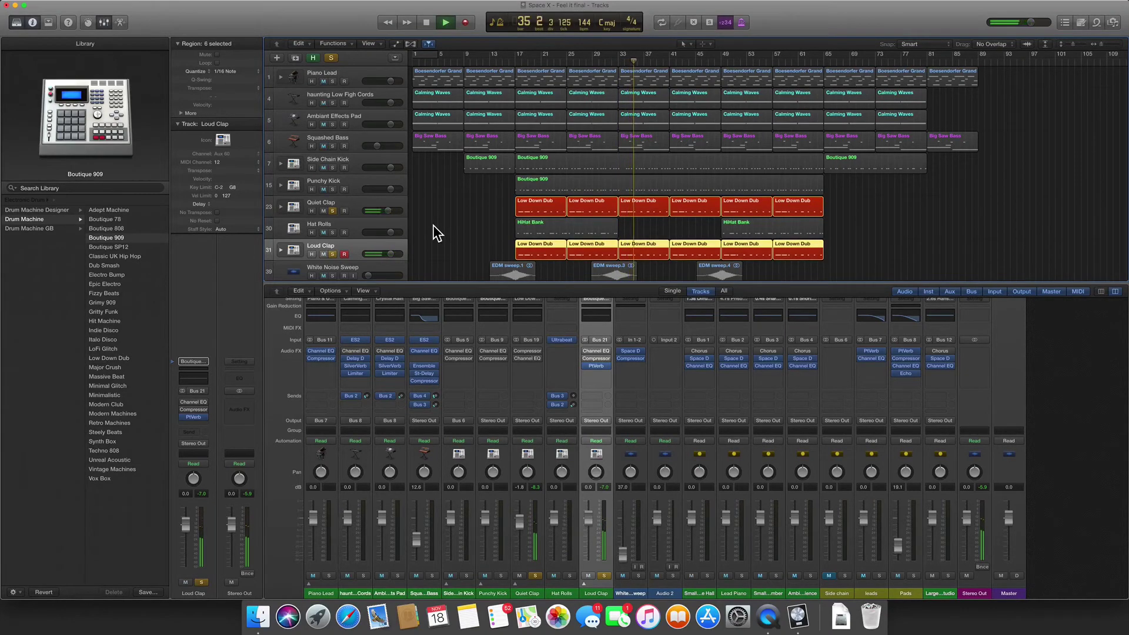
Remove the solo from both clap tracks, hear them briefly in the full mix, and stop playback
{"action": "key", "text": "s"}
{"action": "key", "text": "Up"}
{"action": "key", "text": "Up"}
{"action": "key", "text": "s"}
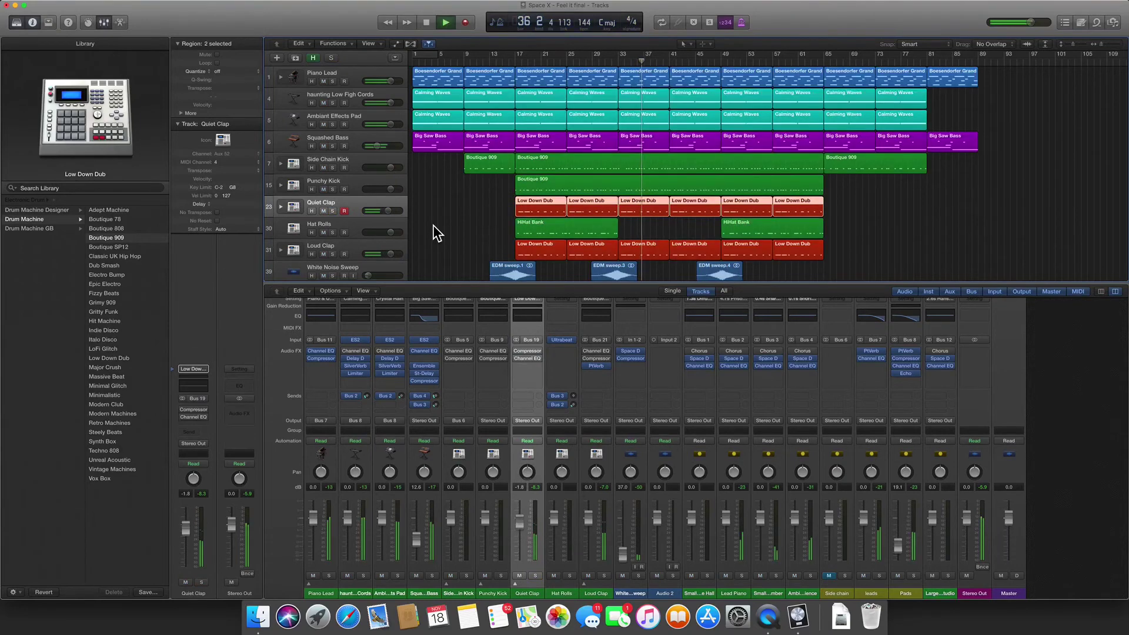
{"action": "key", "text": "space"}
Solo the Hat Rolls track and play it from bar 17
{"action": "key", "text": "Down"}
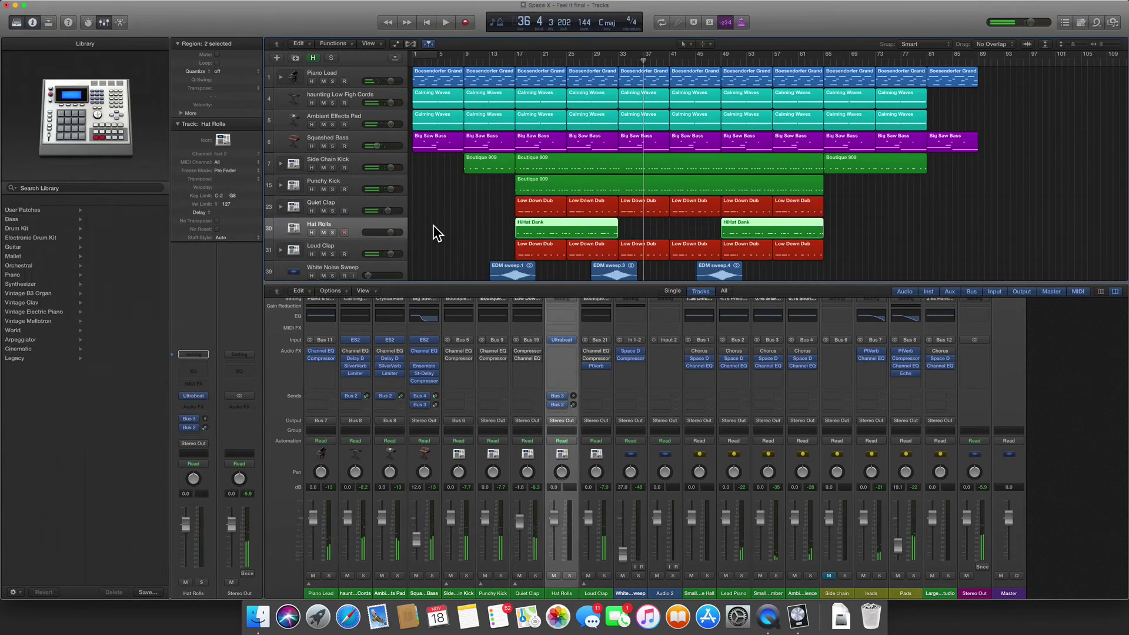
{"action": "key", "text": "Return"}
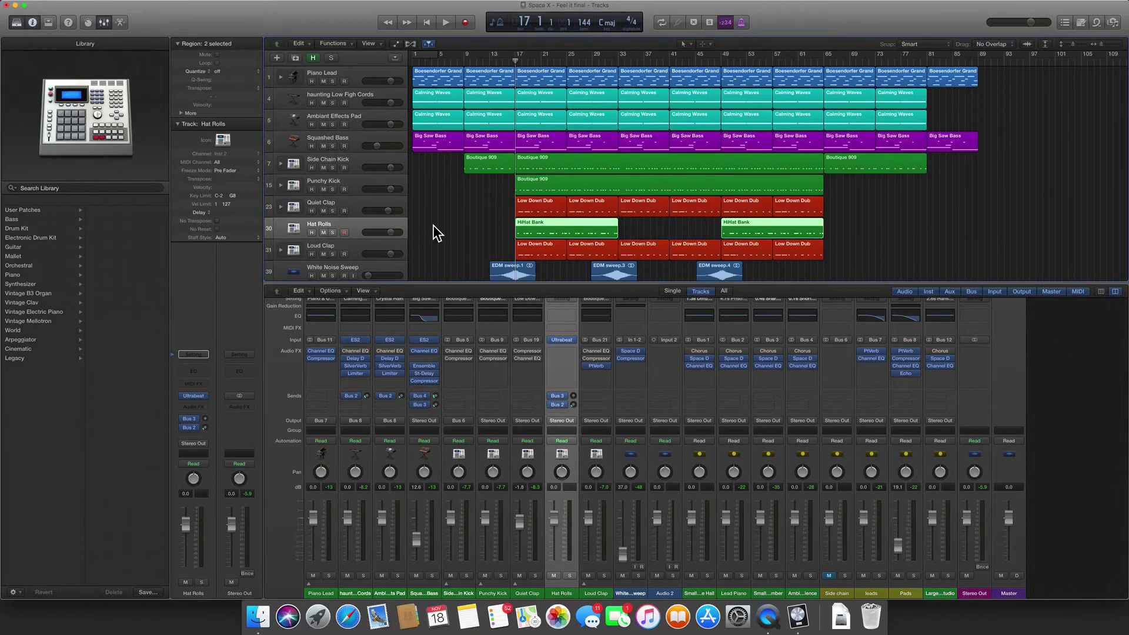
{"action": "key", "text": "s"}
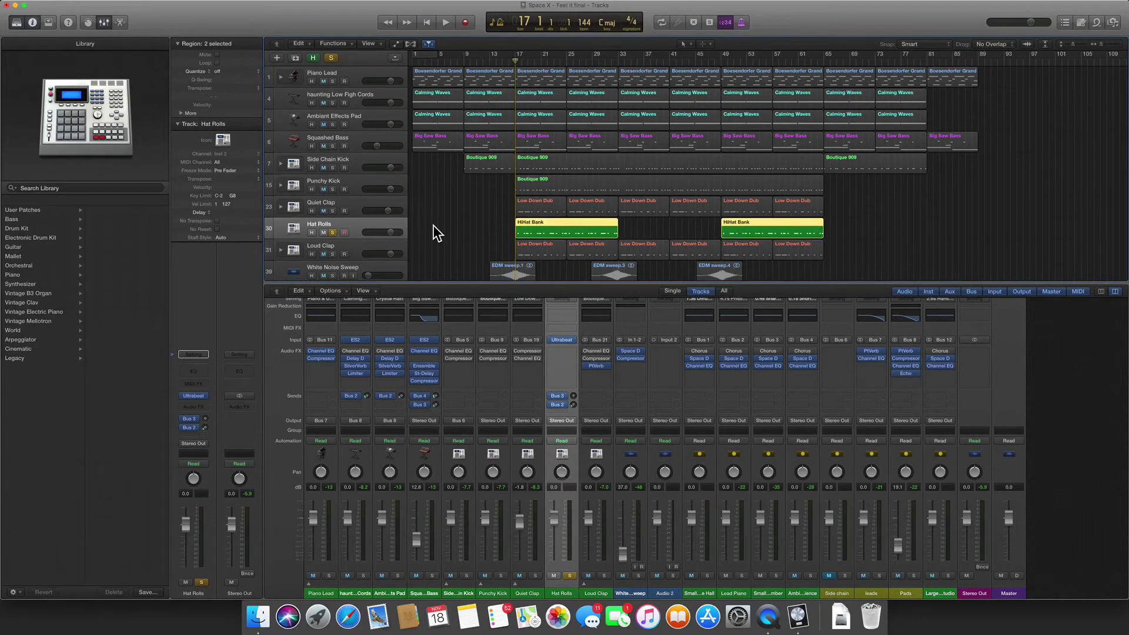
{"action": "key", "text": "space"}
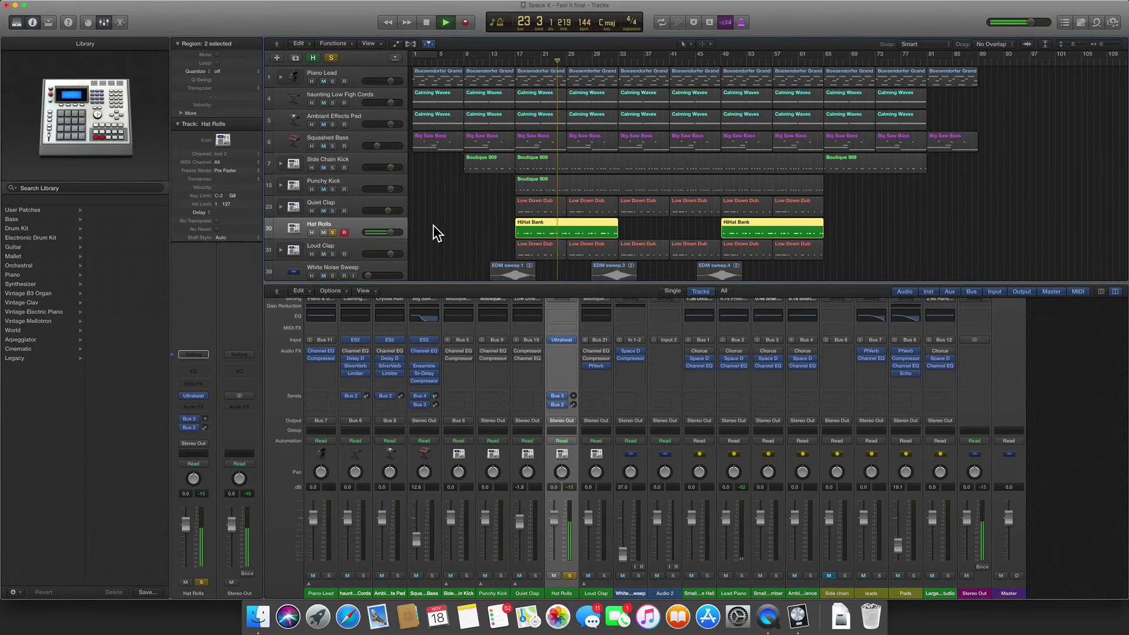
Toggle the Hat Rolls solo off, on and off again during playback to compare with the full mix, and stop
{"action": "key", "text": "s"}
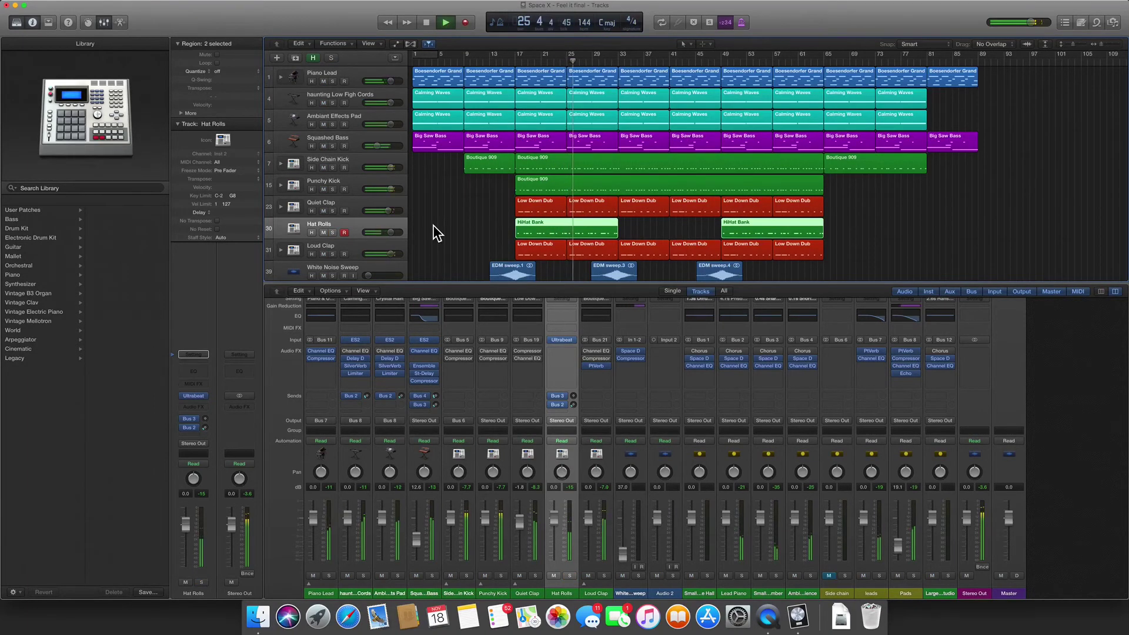
{"action": "key", "text": "s"}
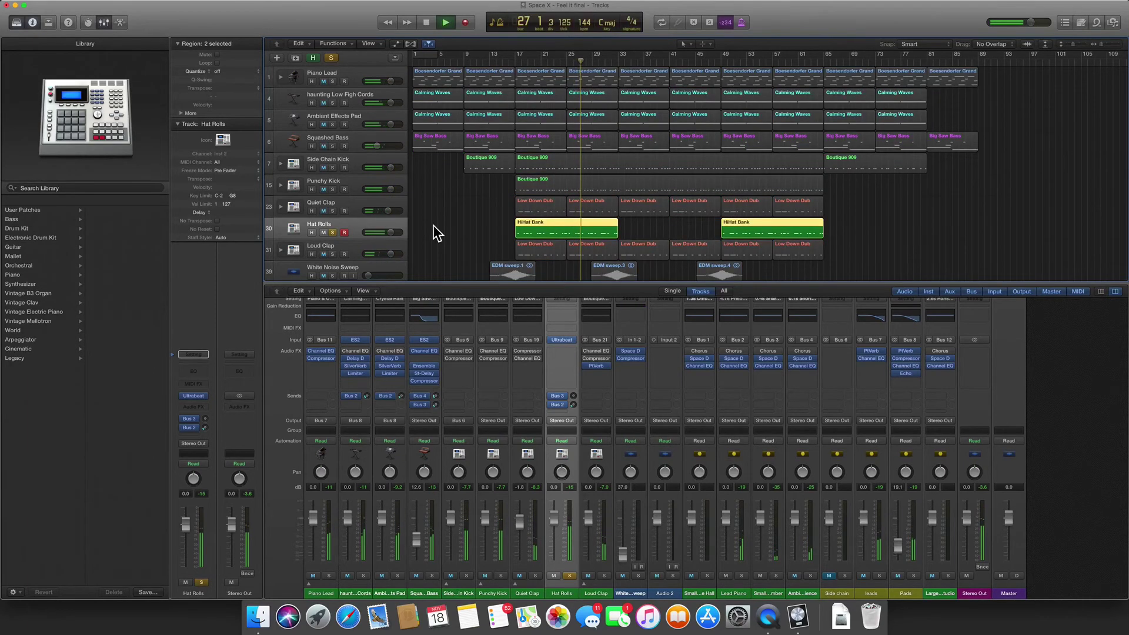
{"action": "key", "text": "s"}
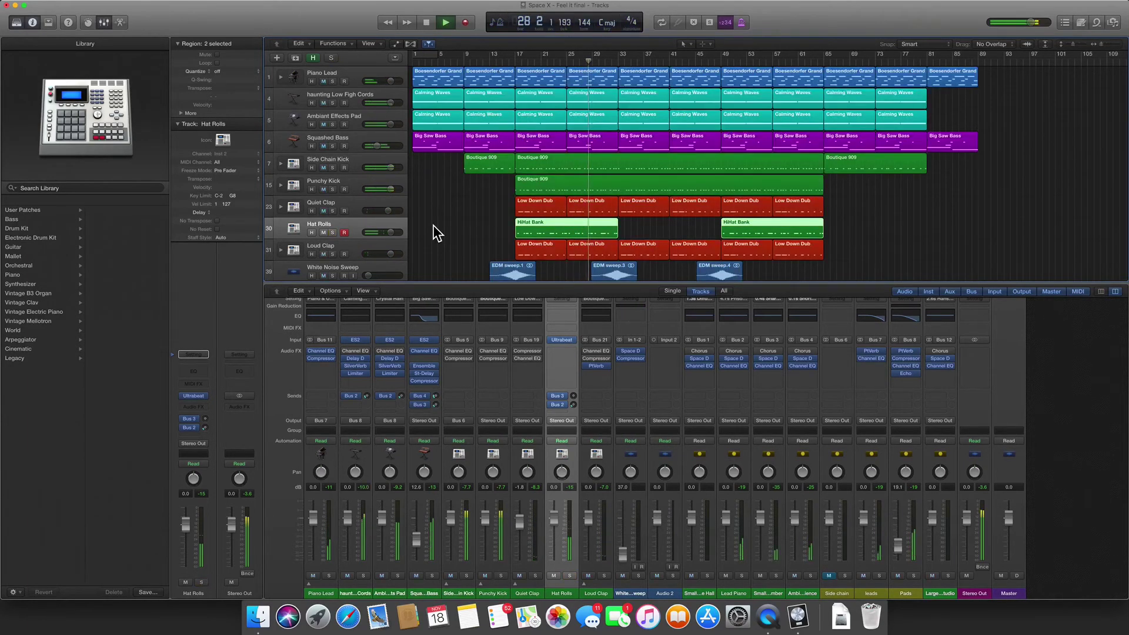
{"action": "key", "text": "space"}
Solo the White Noise Sweep track, briefly show and hide the track automation, and play the sweep from bar 13
{"action": "key", "text": "Down"}
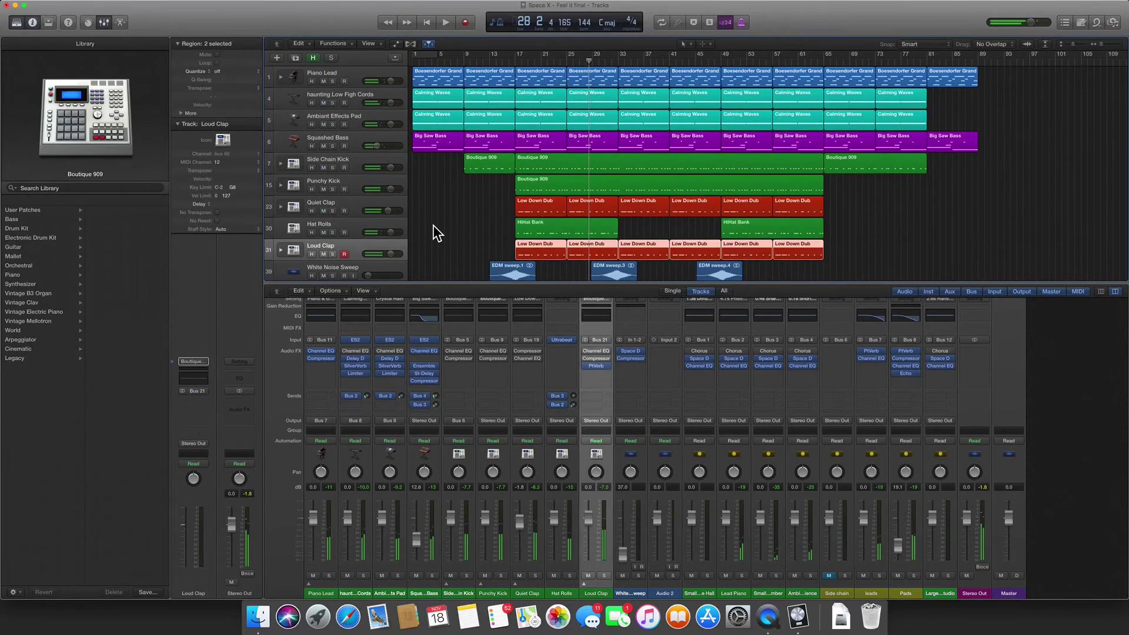
{"action": "key", "text": "Down"}
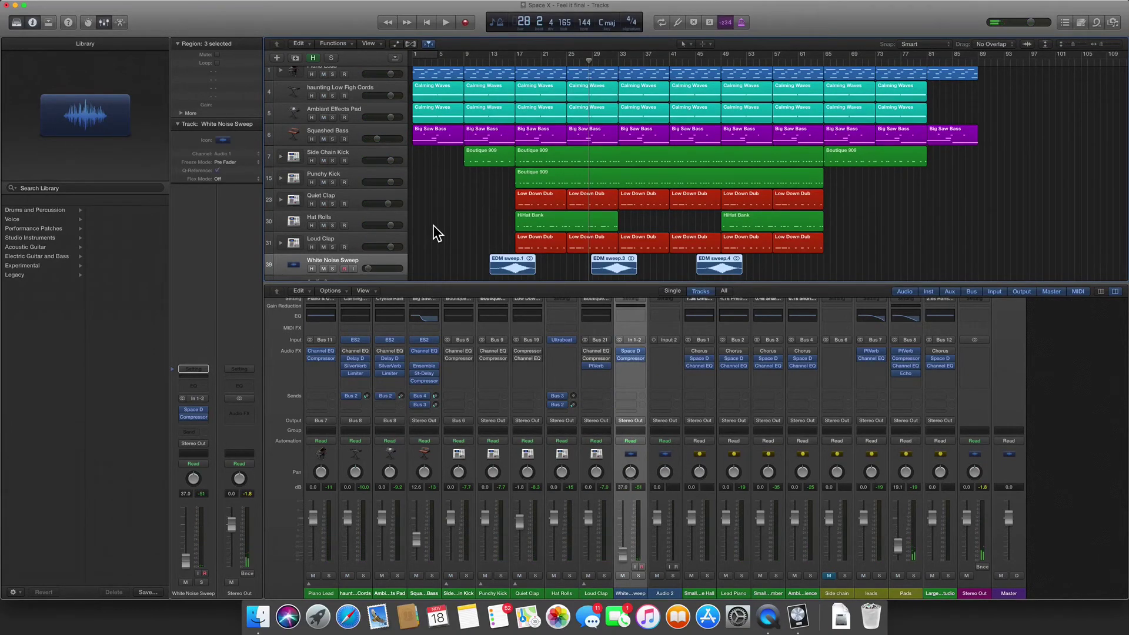
{"action": "key", "text": "Return"}
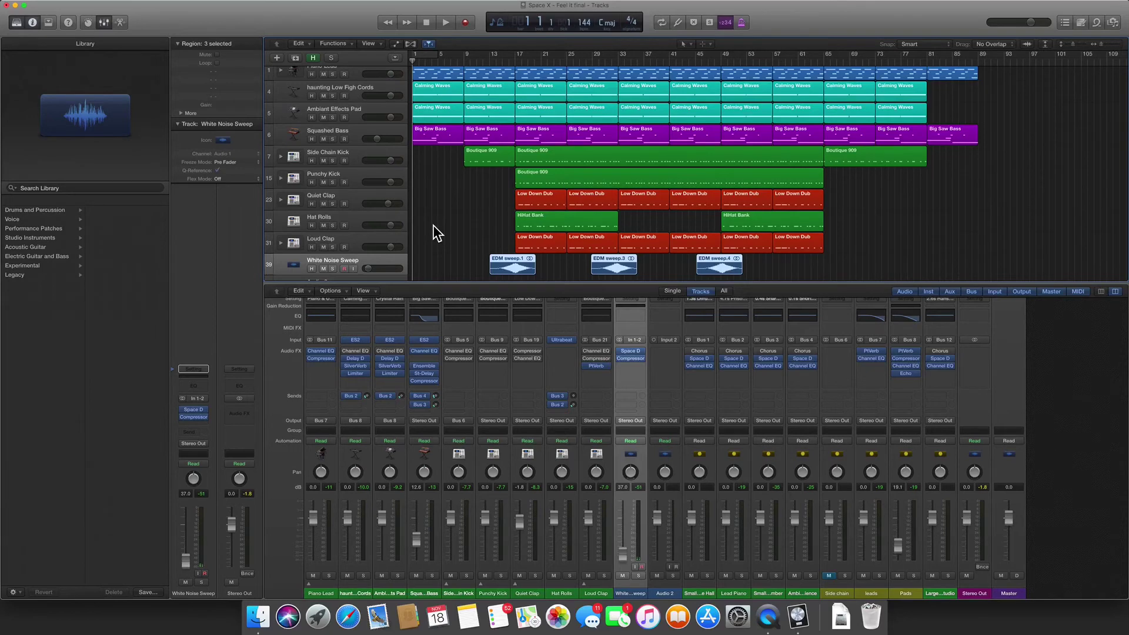
{"action": "key", "text": "s"}
{"action": "key", "text": "a"}
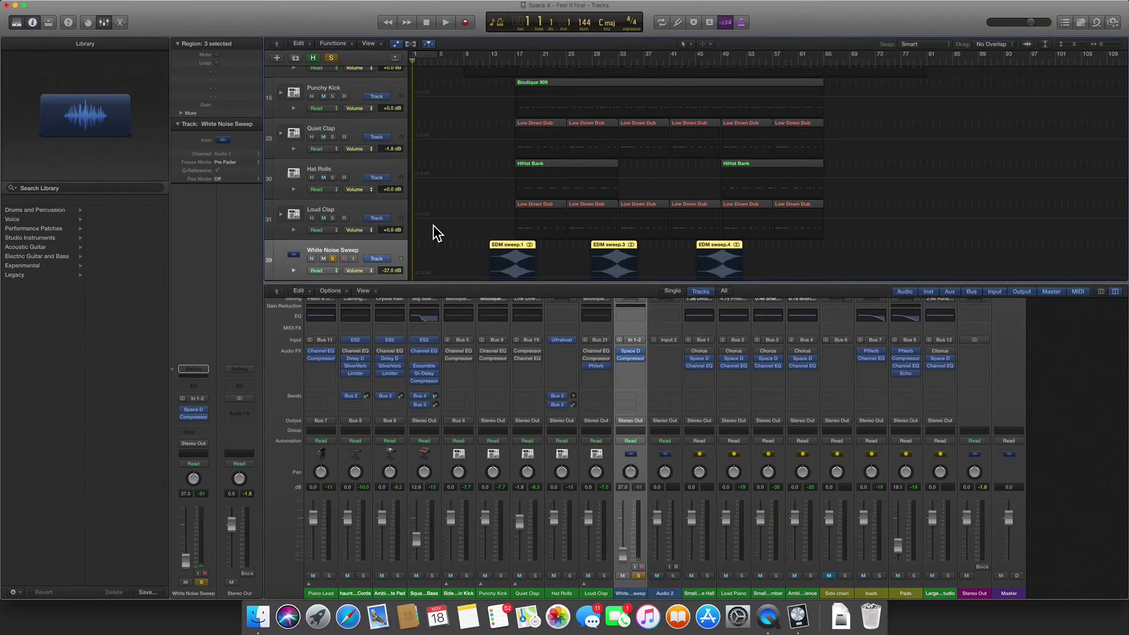
{"action": "key", "text": "a"}
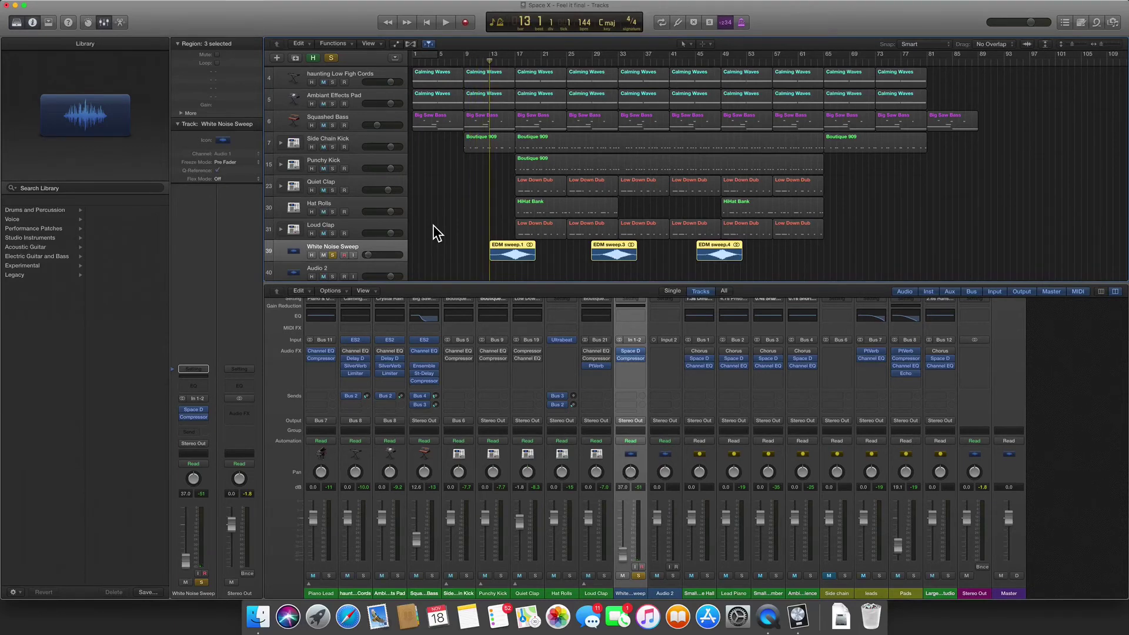
{"action": "key", "text": "space"}
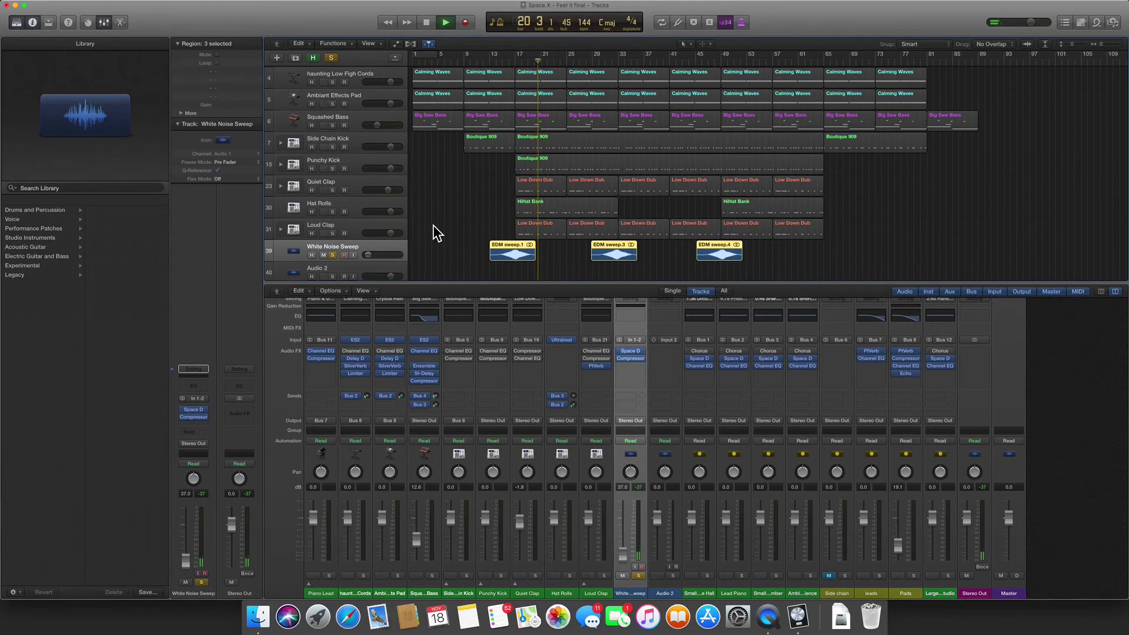
Return to bar 13 and replay the soloed White Noise Sweep with the computer's volume raised
{"action": "key", "text": "space"}
{"action": "key", "text": "comma"}
{"action": "key", "text": "comma"}
{"action": "key", "text": "comma"}
{"action": "key", "text": "comma"}
{"action": "key", "text": "comma"}
{"action": "key", "text": "comma"}
{"action": "key", "text": "comma"}
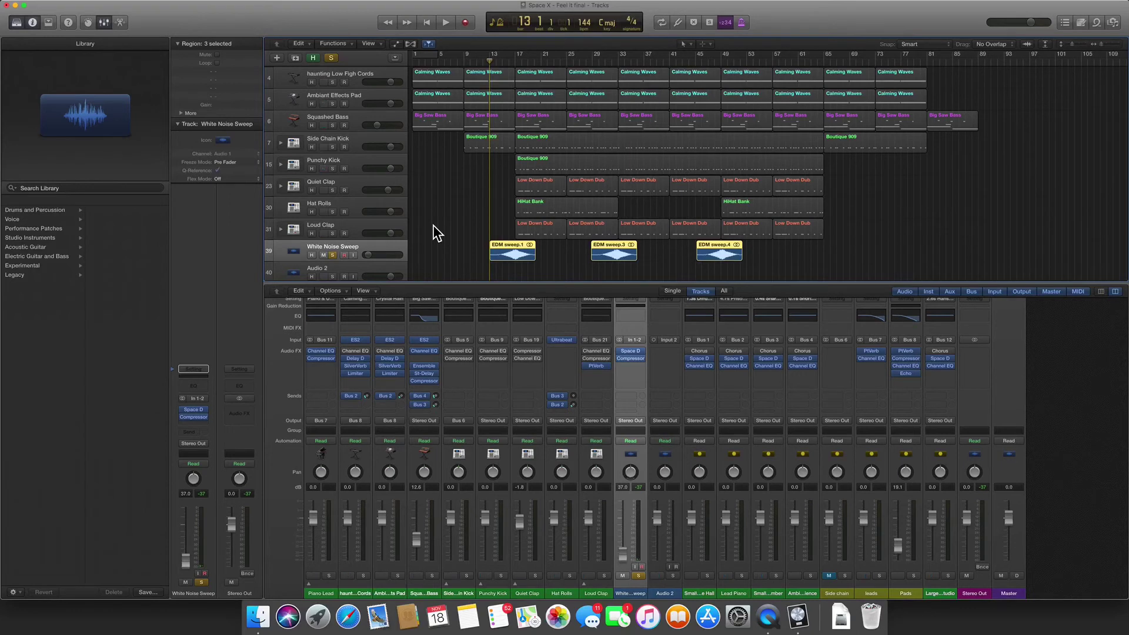
{"action": "key", "text": "space"}
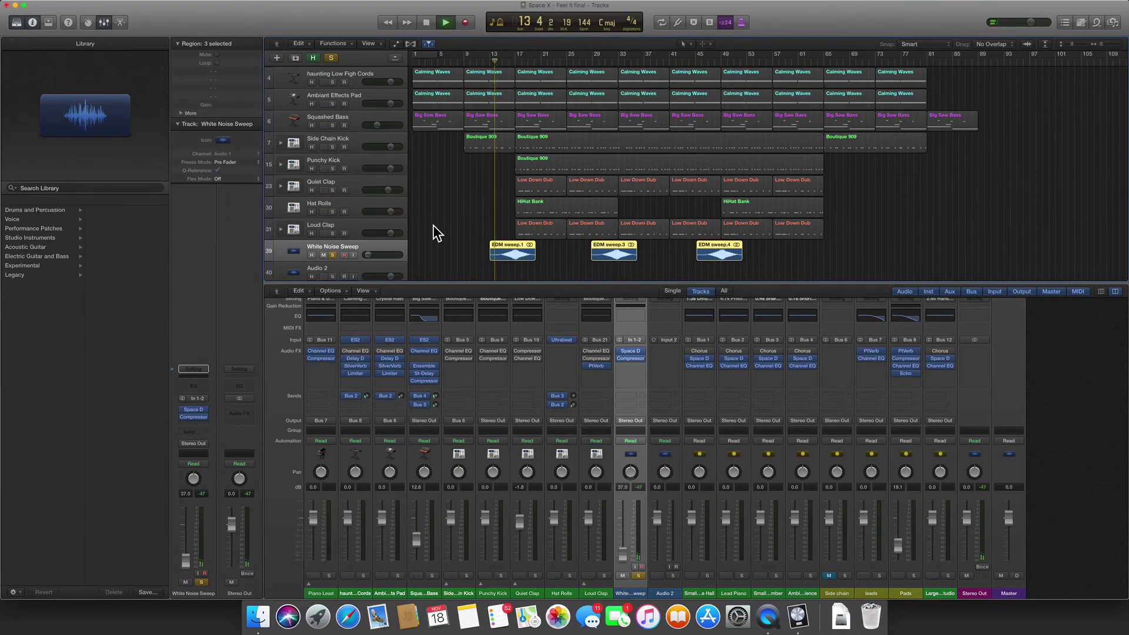
{"action": "key", "text": "XF86AudioRaiseVolume"}
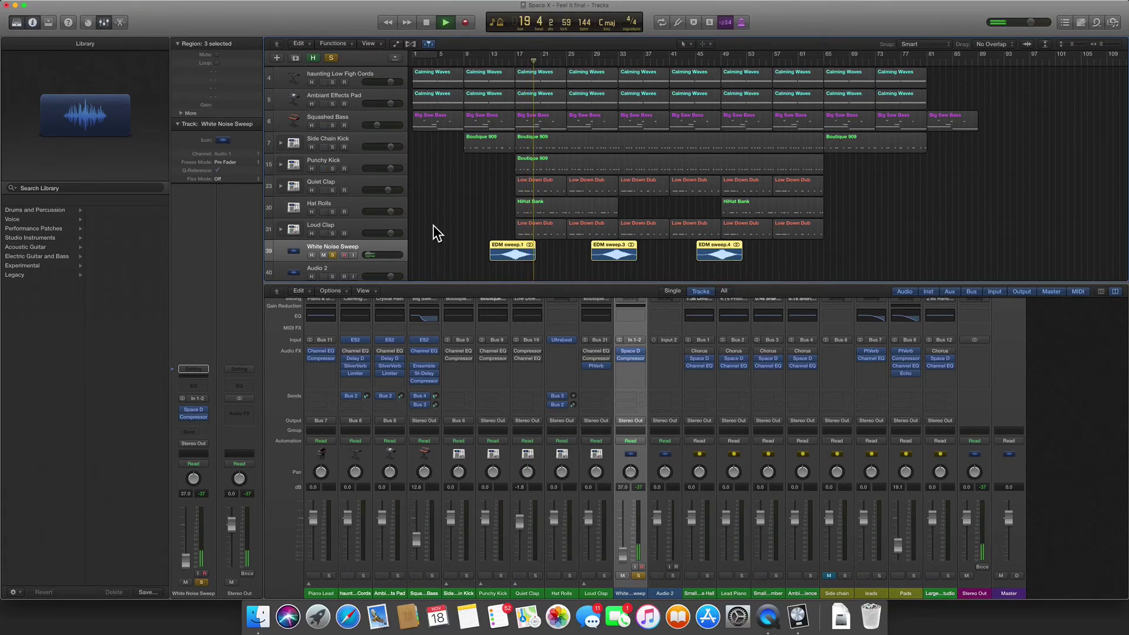
Take the White Noise Sweep out of solo and play the full mix from around bar 13 to bar 21
{"action": "key", "text": "space"}
{"action": "key", "text": "comma"}
{"action": "key", "text": "comma"}
{"action": "key", "text": "comma"}
{"action": "key", "text": "comma"}
{"action": "key", "text": "comma"}
{"action": "key", "text": "comma"}
{"action": "key", "text": "comma"}
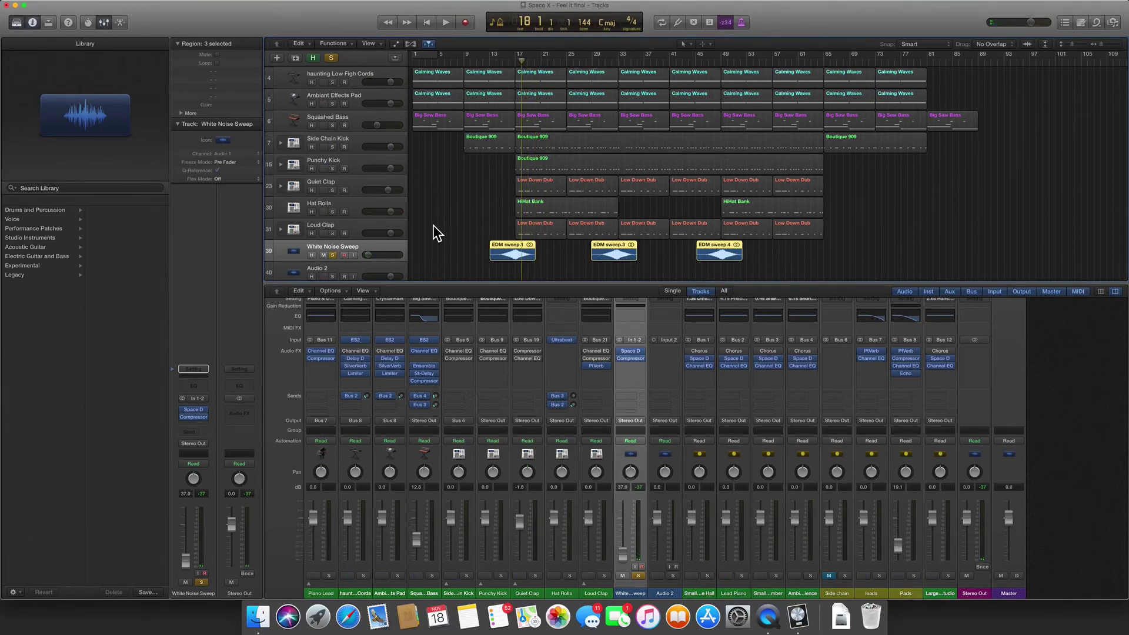
{"action": "key", "text": "s"}
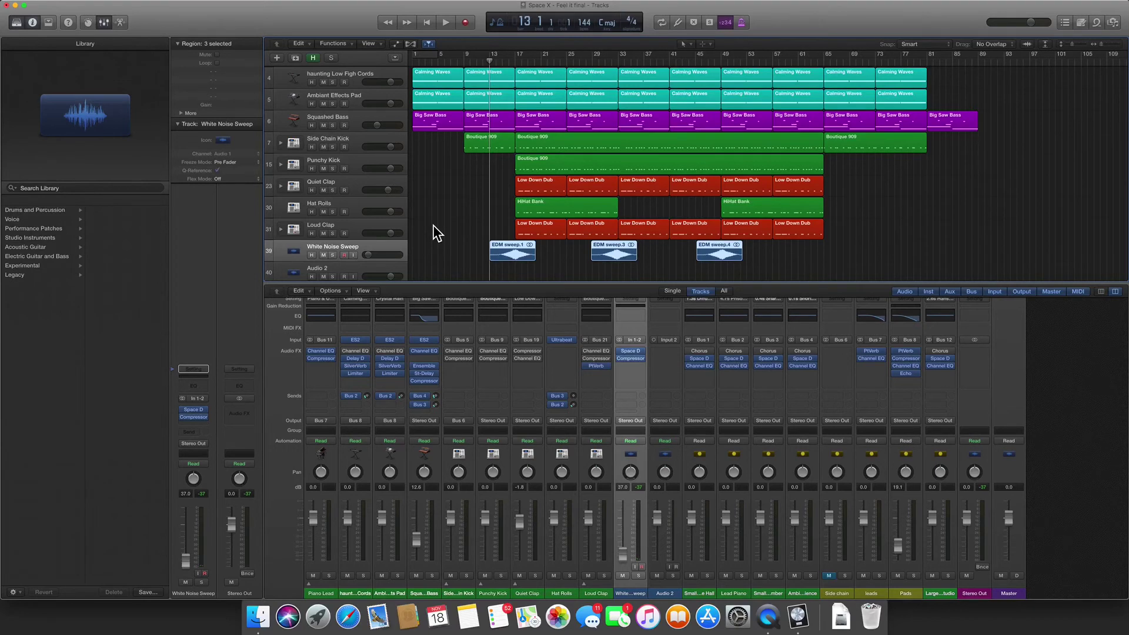
{"action": "key", "text": "comma"}
{"action": "key", "text": "space"}
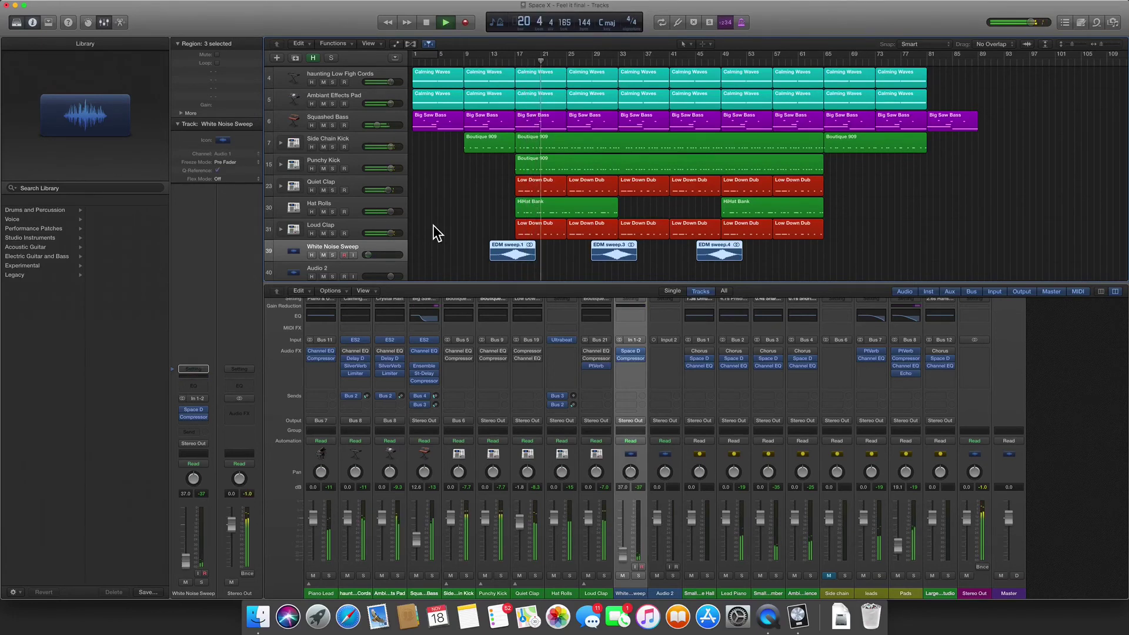
{"action": "key", "text": "space"}
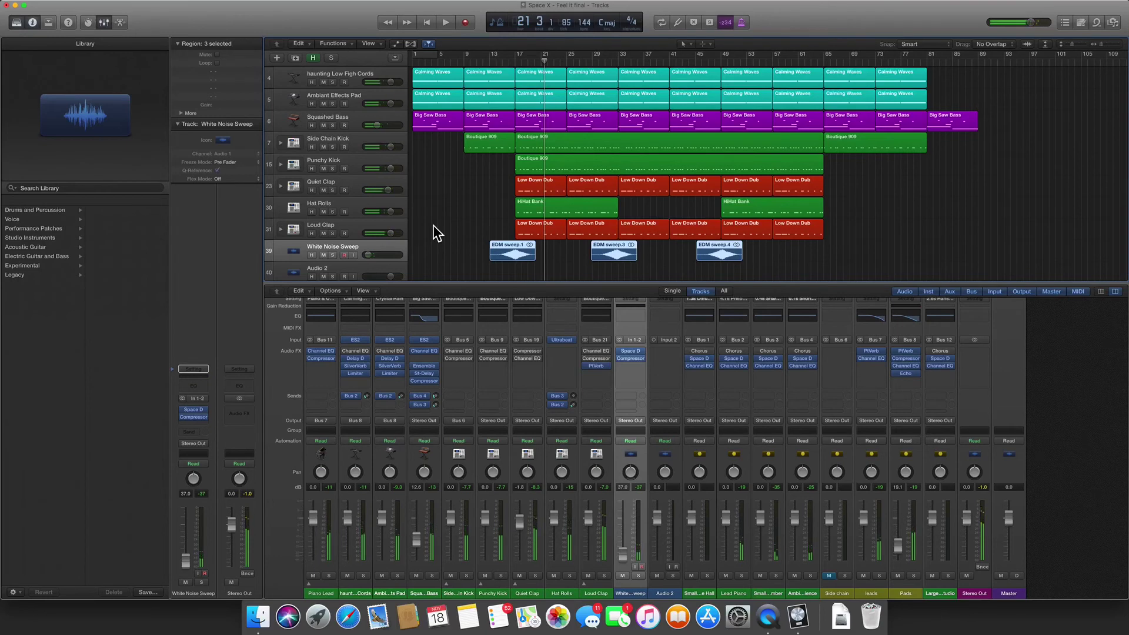
Mute the White Noise Sweep and replay the build-up to about bar 18 to hear the mix without it
{"action": "key", "text": "ctrl+m"}
{"action": "key", "text": "comma"}
{"action": "key", "text": "comma"}
{"action": "key", "text": "comma"}
{"action": "key", "text": "comma"}
{"action": "key", "text": "comma"}
{"action": "key", "text": "comma"}
{"action": "key", "text": "comma"}
{"action": "key", "text": "comma"}
{"action": "key", "text": "comma"}
{"action": "key", "text": "comma"}
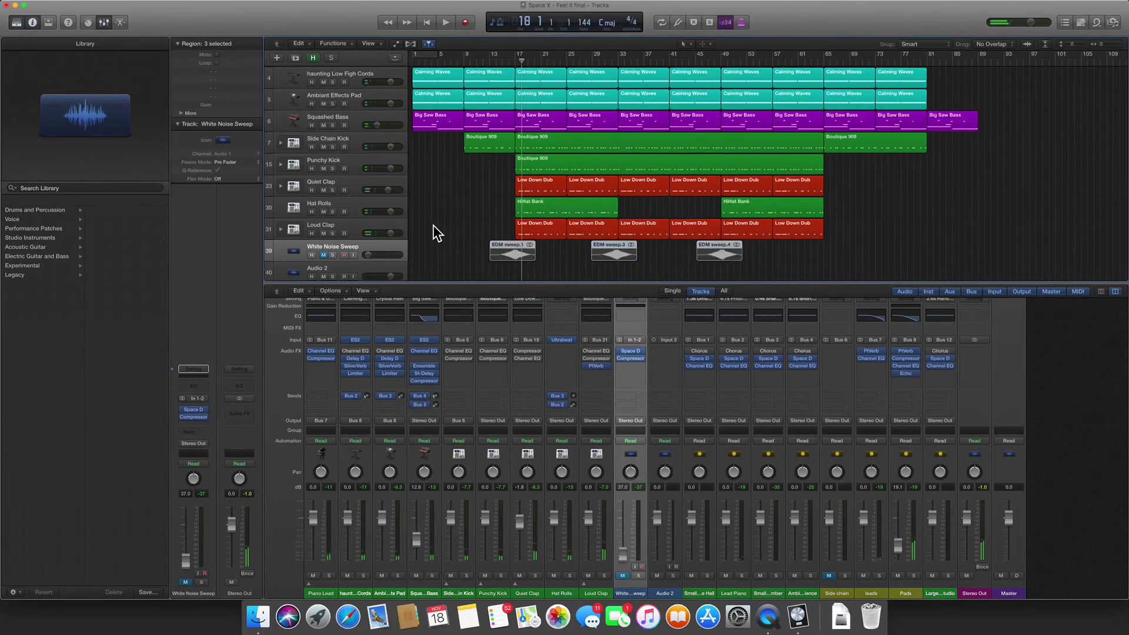
{"action": "key", "text": "space"}
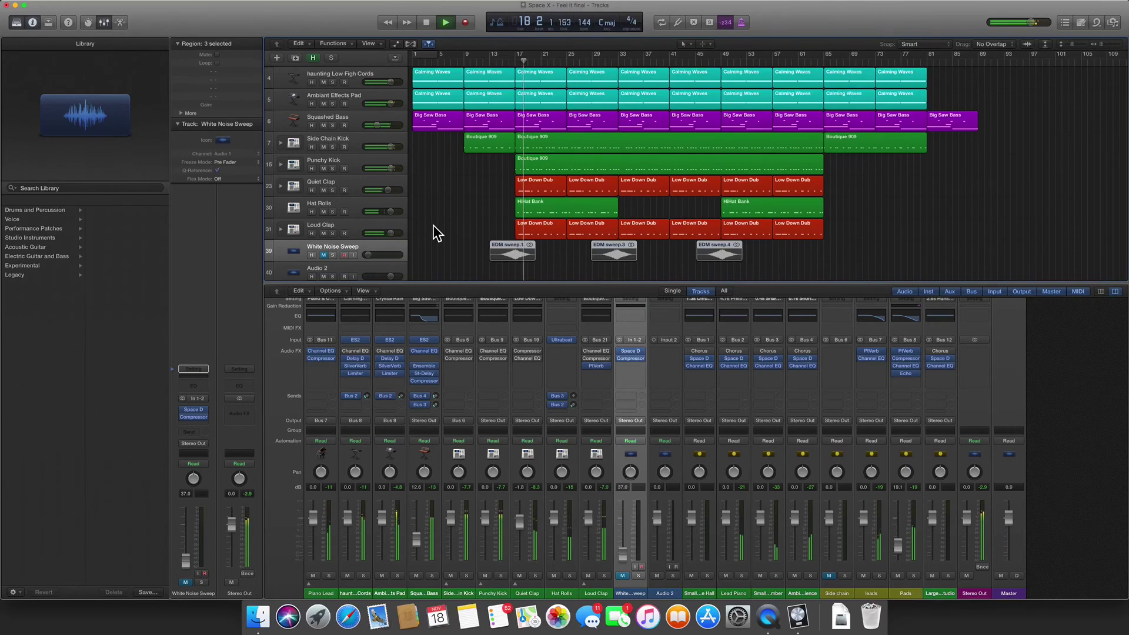
{"action": "key", "text": "space"}
Unmute the White Noise Sweep and play the full arrangement from bar 27 to the end, stopping around bar 91
{"action": "key", "text": "s"}
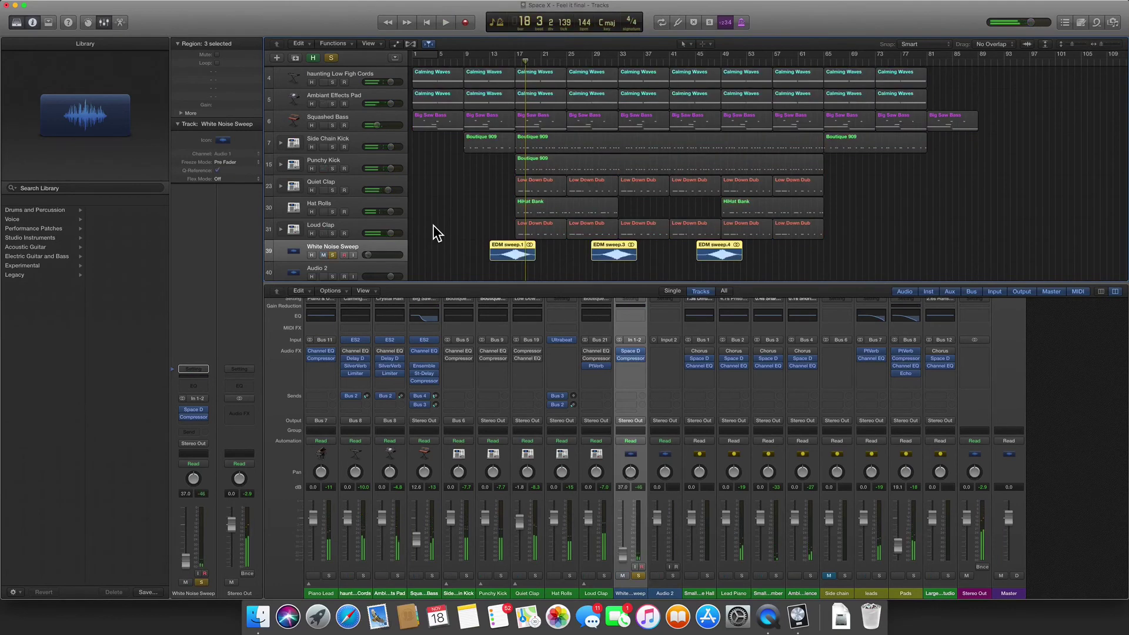
{"action": "key", "text": "s"}
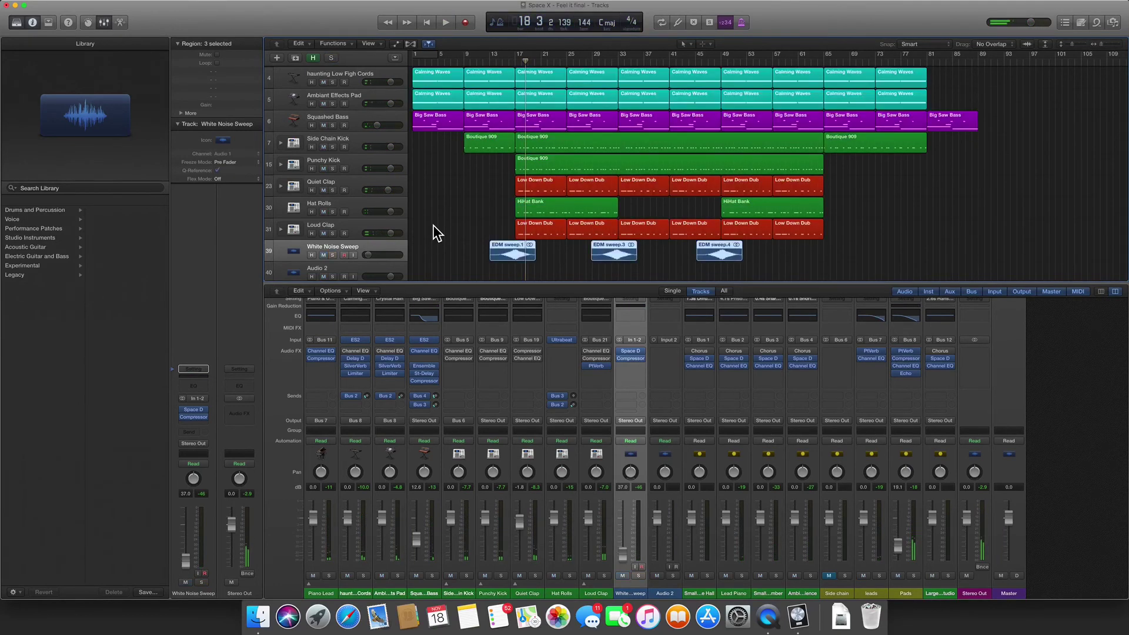
{"action": "key", "text": "period"}
{"action": "key", "text": "period"}
{"action": "key", "text": "period"}
{"action": "key", "text": "period"}
{"action": "key", "text": "period"}
{"action": "key", "text": "period"}
{"action": "key", "text": "period"}
{"action": "key", "text": "period"}
{"action": "key", "text": "period"}
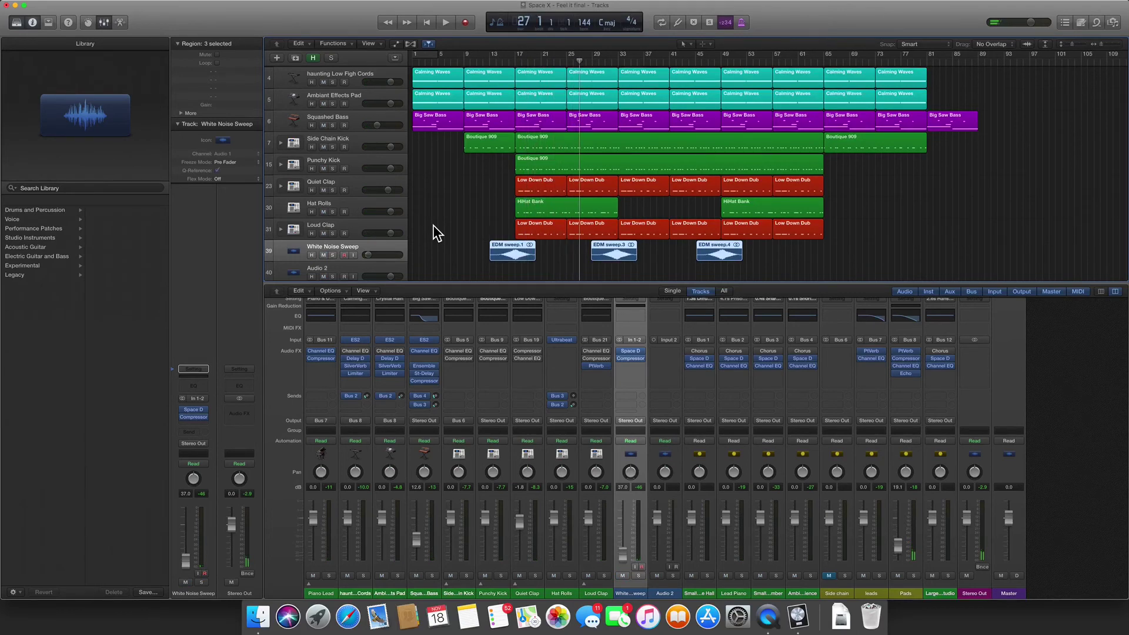
{"action": "key", "text": "space"}
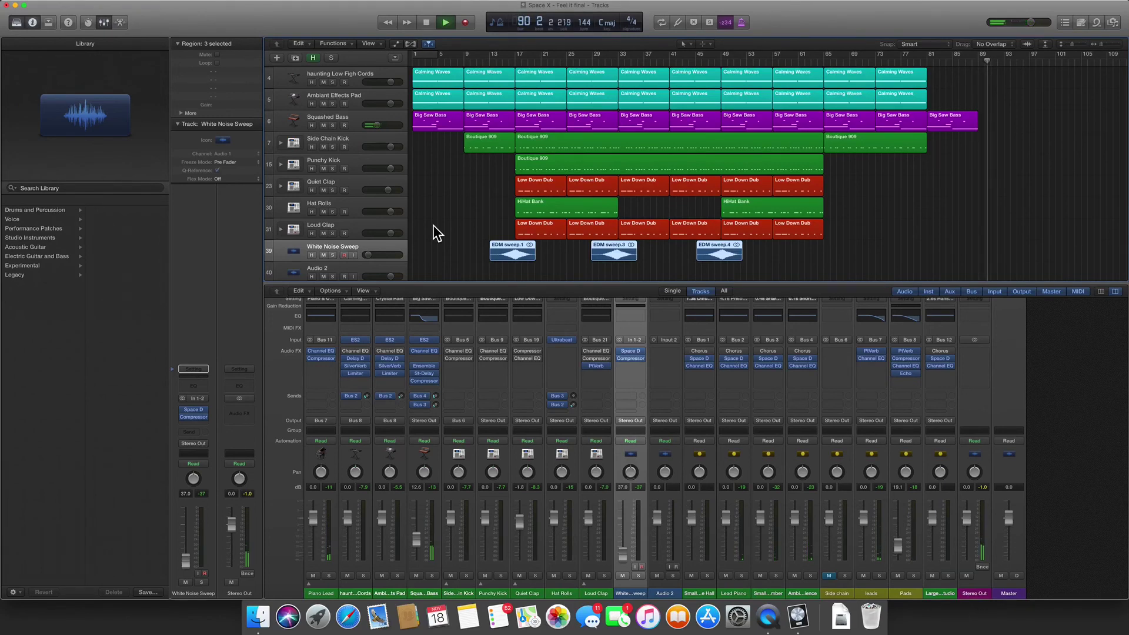
{"action": "key", "text": "space"}
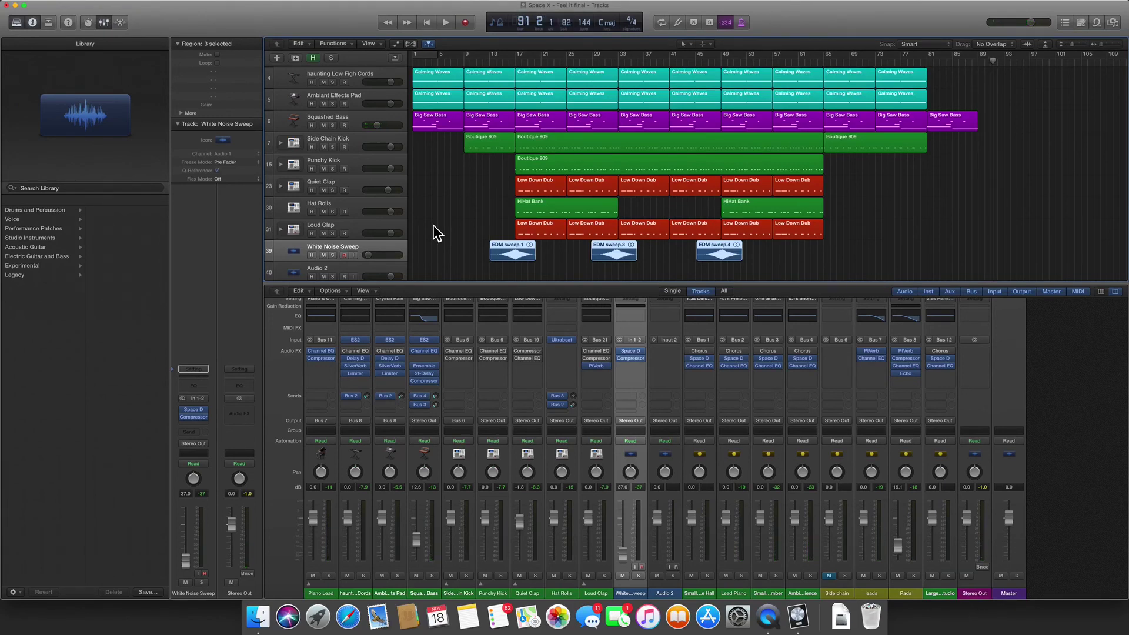